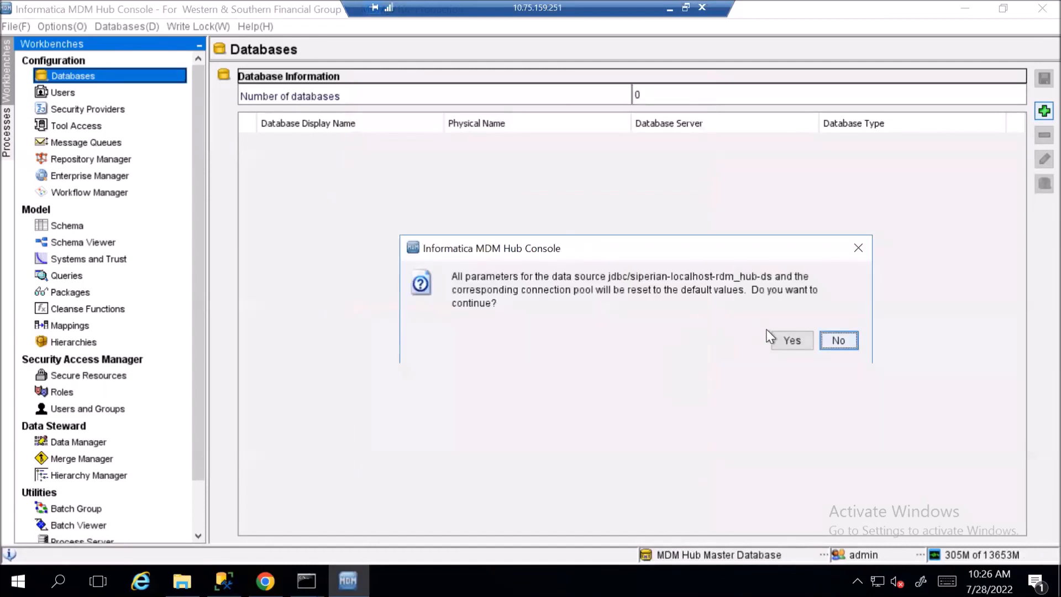
Confirm registering the rdm_hub SQL Server database, then bring up the Schema tool
left_click(697, 337)
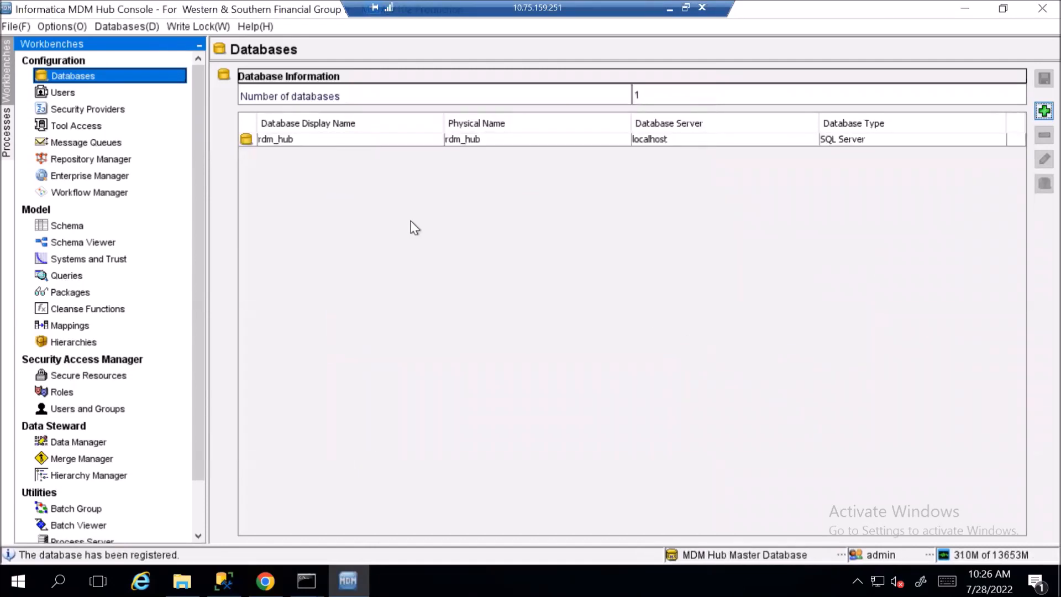
left_click(91, 226)
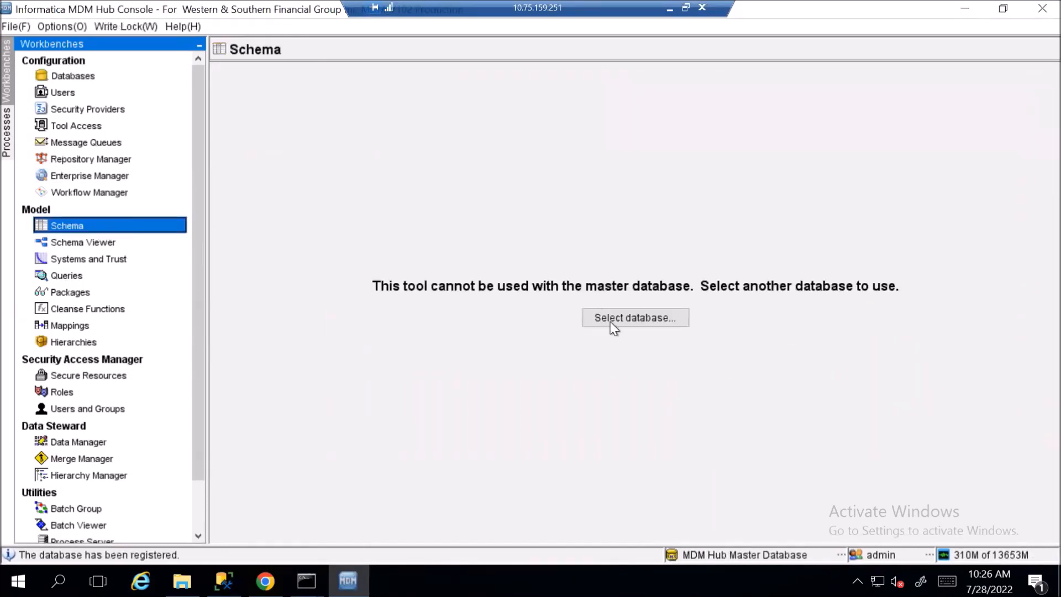
Connect the Schema tool to rdm_hub, open Hierarchies, and acquire the write lock
left_click(615, 323)
double_click(446, 246)
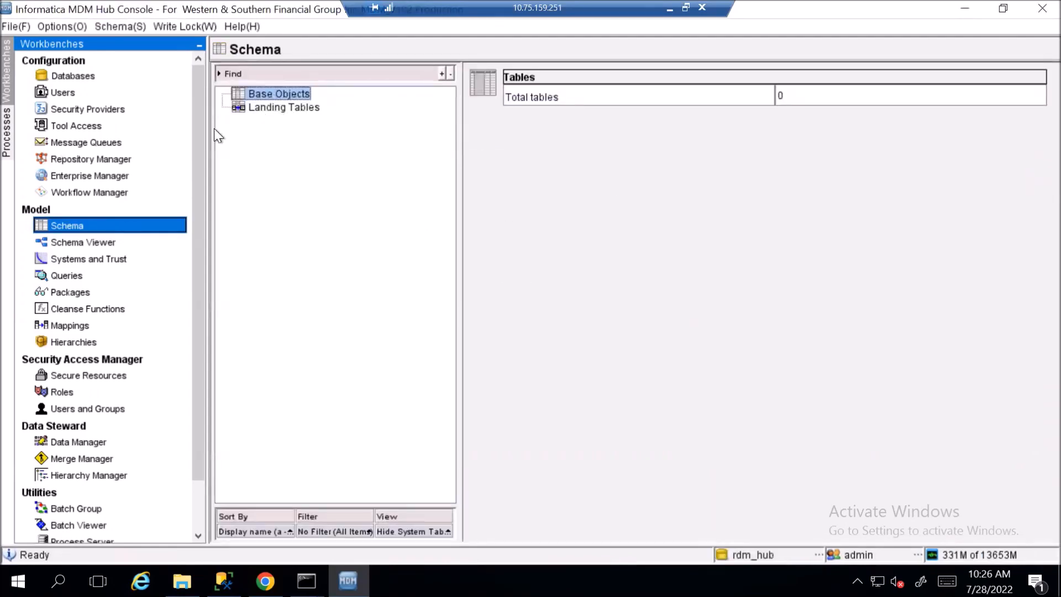
left_click(73, 342)
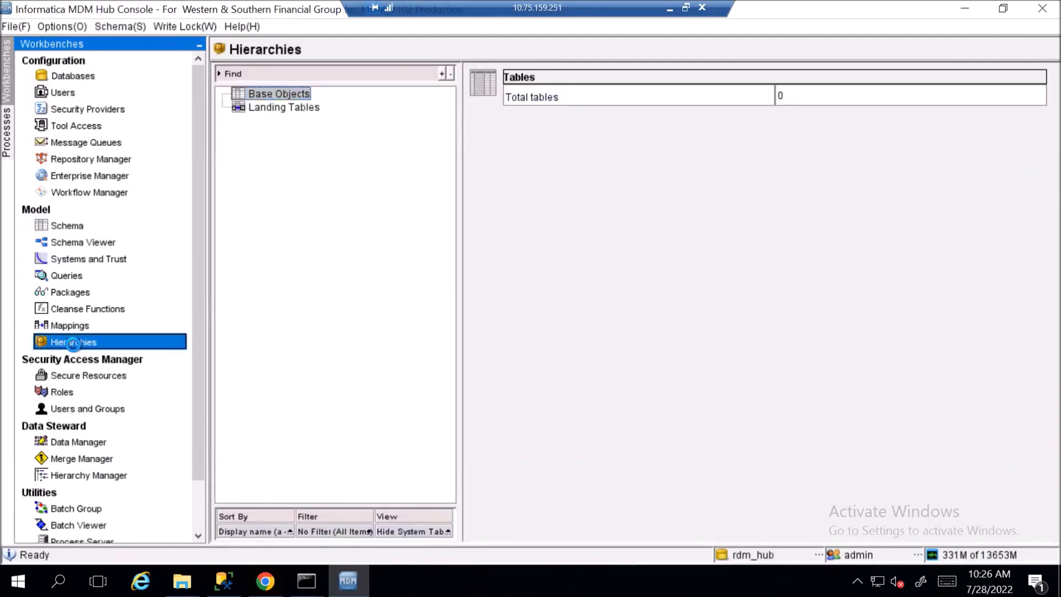
left_click(838, 334)
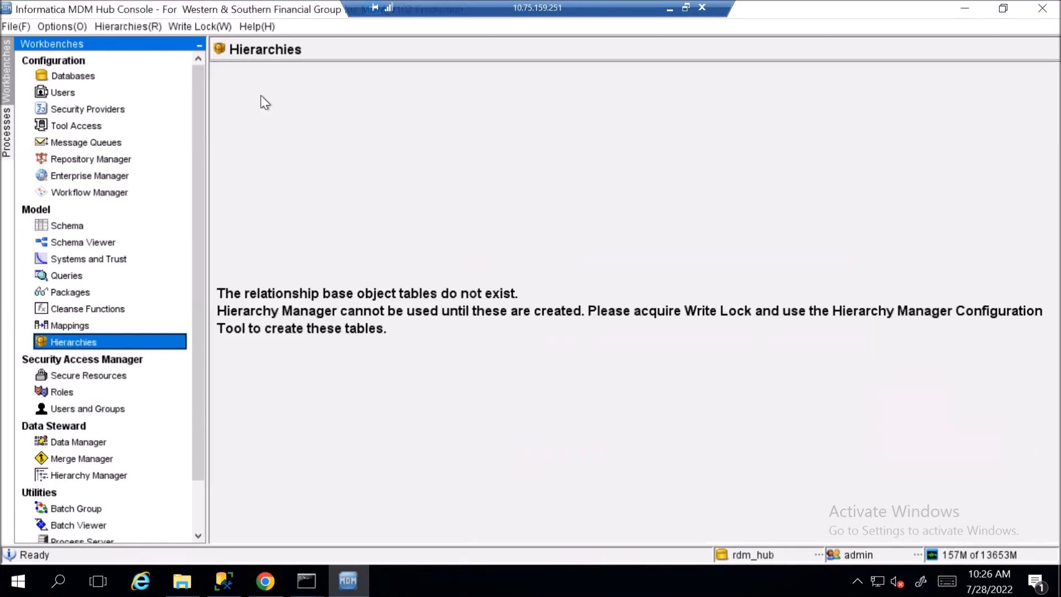
left_click(207, 29)
left_click(212, 43)
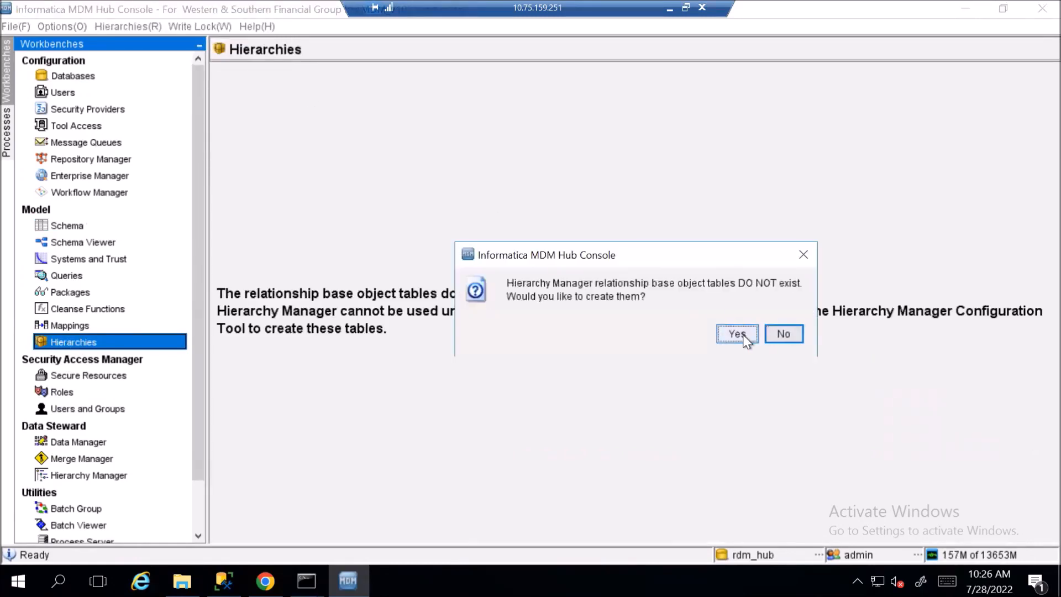
Create the relationship base object tables and upload the default entity icons
left_click(719, 334)
left_click(597, 332)
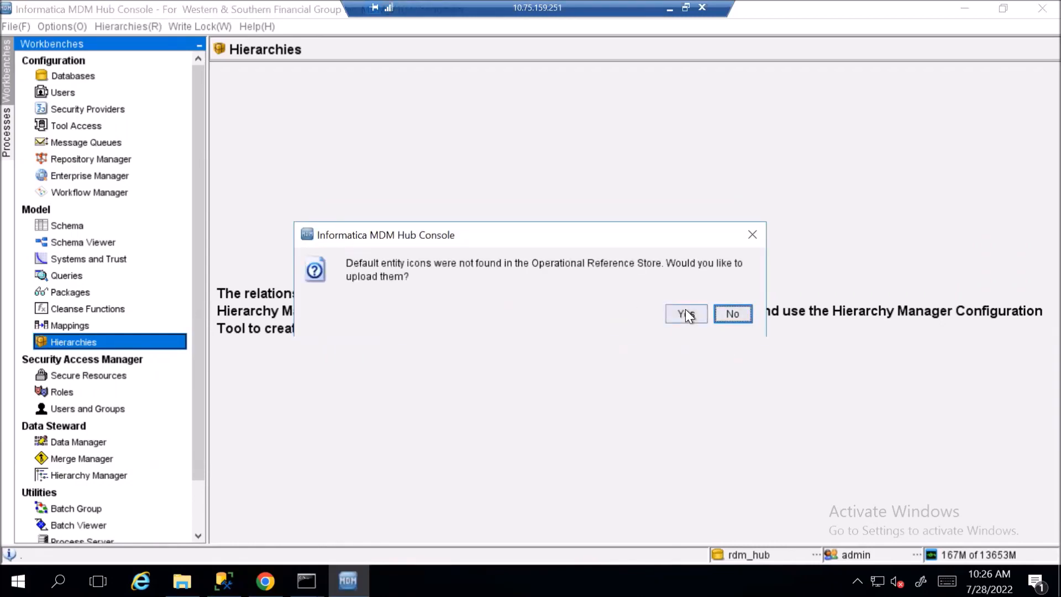
left_click(685, 314)
Check Schema's Base Objects for the new Rbo tables, then go to Repository Manager
left_click(138, 225)
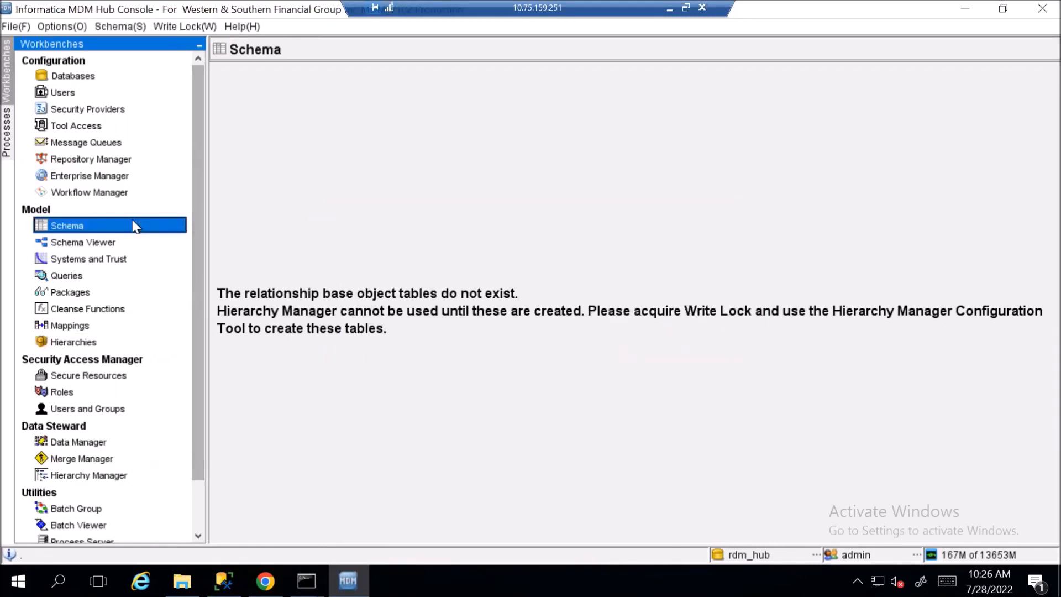
left_click(118, 339)
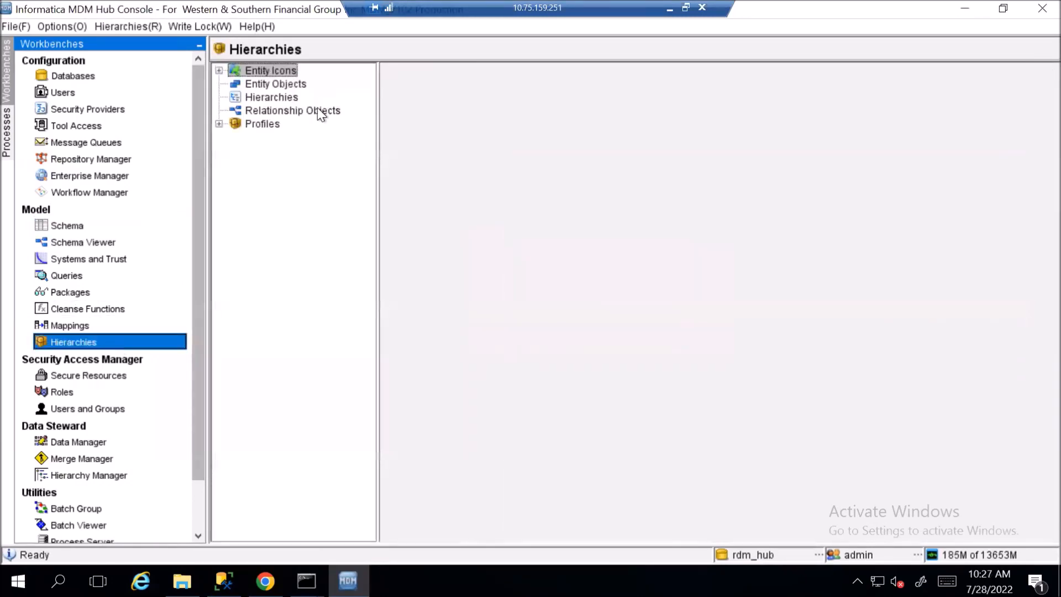
left_click(97, 227)
double_click(267, 95)
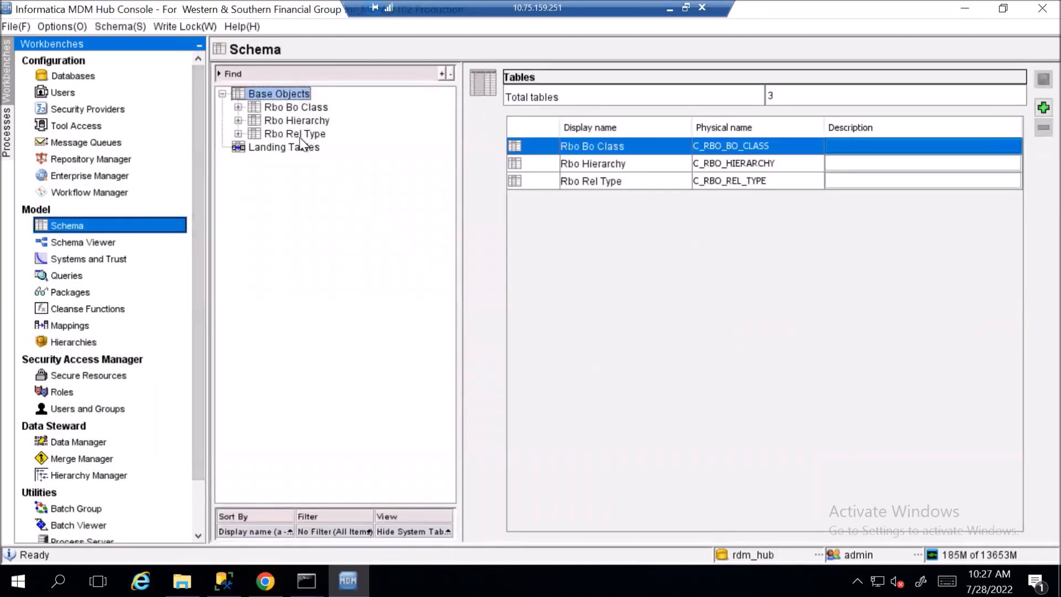
left_click(157, 161)
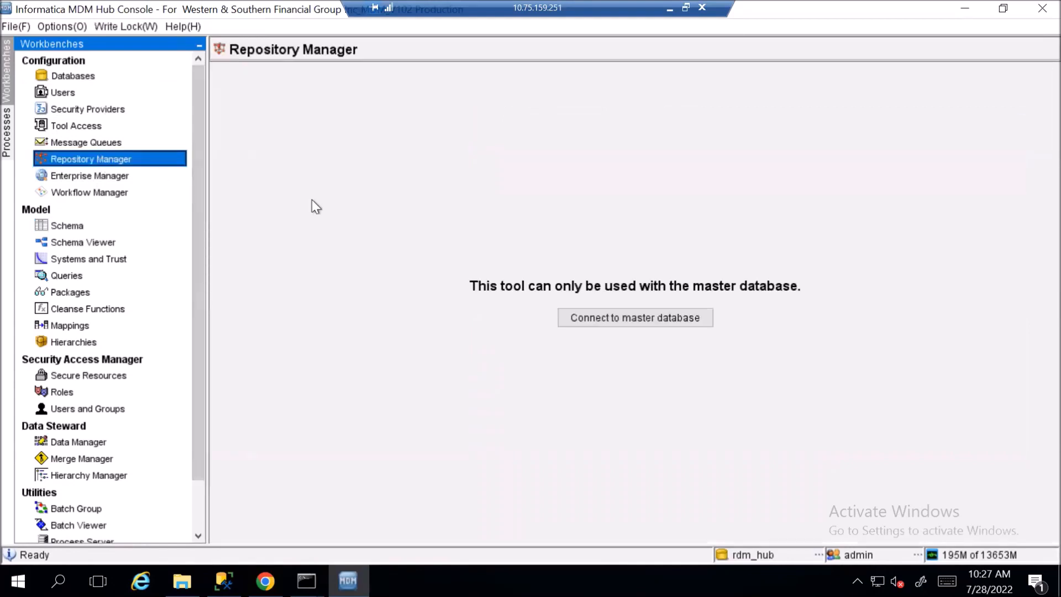
Connect to the master database and validate rdm_hub with all checks selected
left_click(605, 325)
left_click(394, 96)
left_click(398, 108)
left_click(1040, 100)
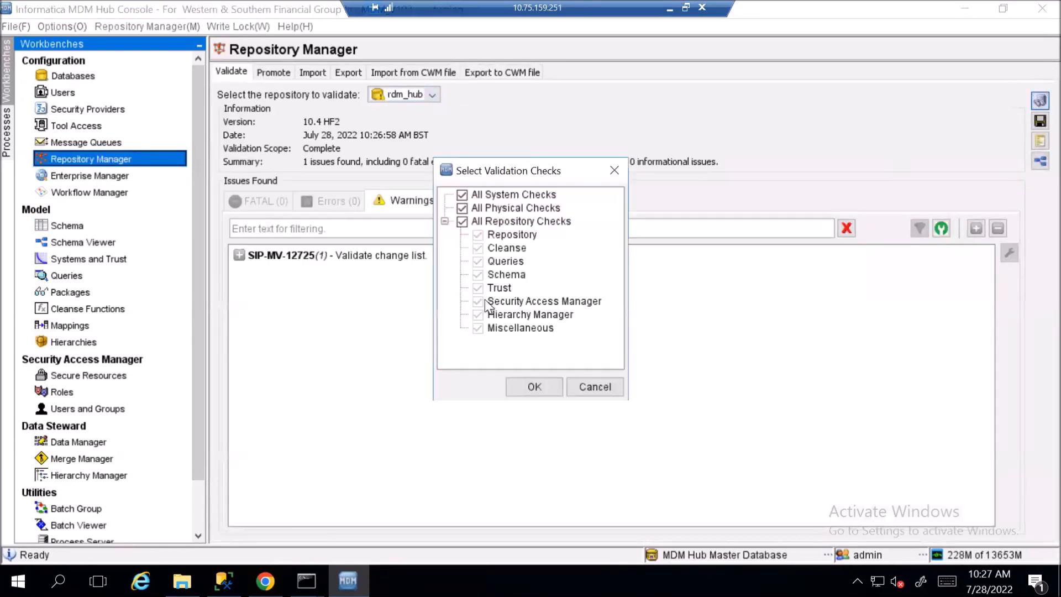
left_click(538, 386)
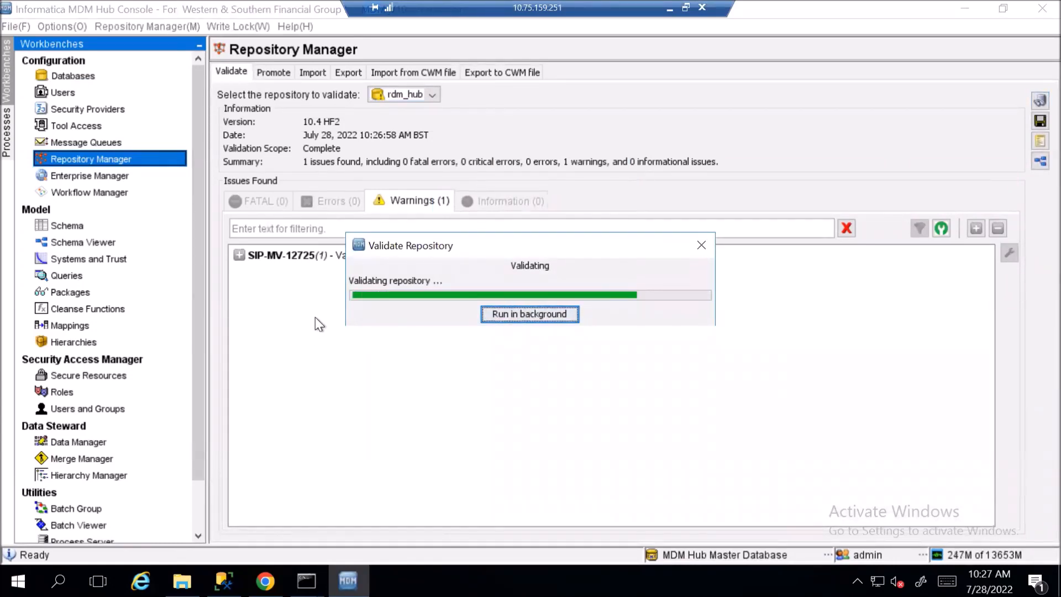
In Promote > Change List, target rdm_hub and create a change list from a file
left_click(282, 75)
left_click(284, 92)
left_click(414, 123)
left_click(403, 134)
left_click(1037, 121)
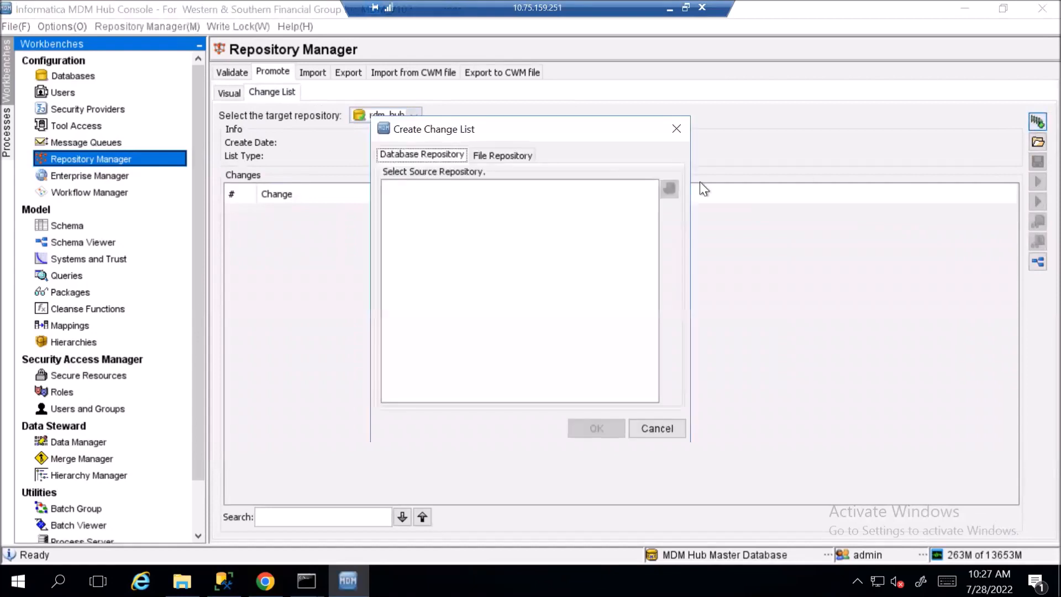
left_click(519, 155)
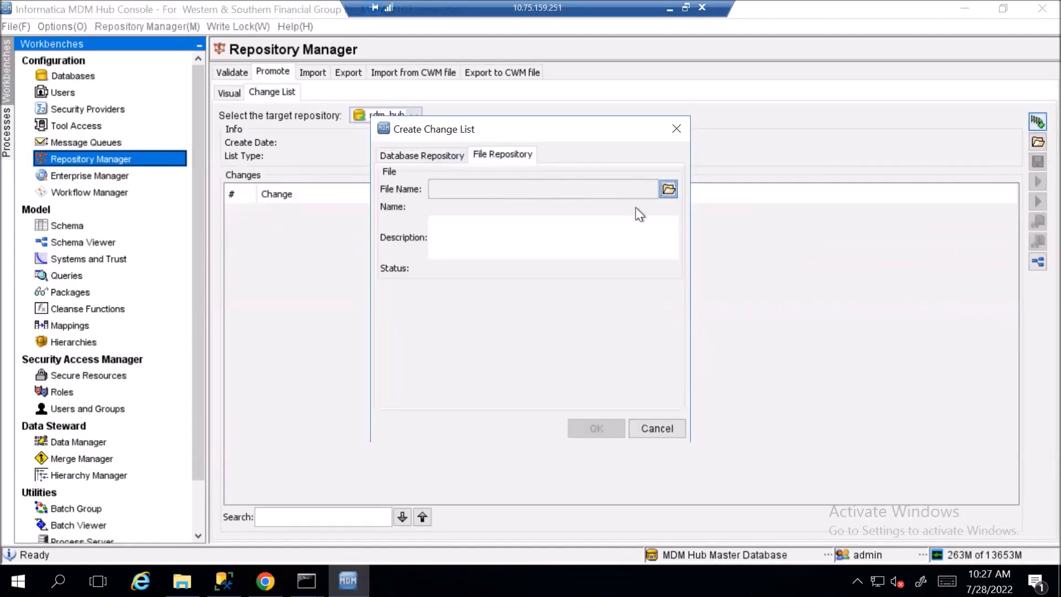
Load RDM_HUB.change.xml from Desktop\RDM_10.4.1\hub\change_xml as the change list
left_click(669, 189)
left_click(439, 260)
double_click(522, 259)
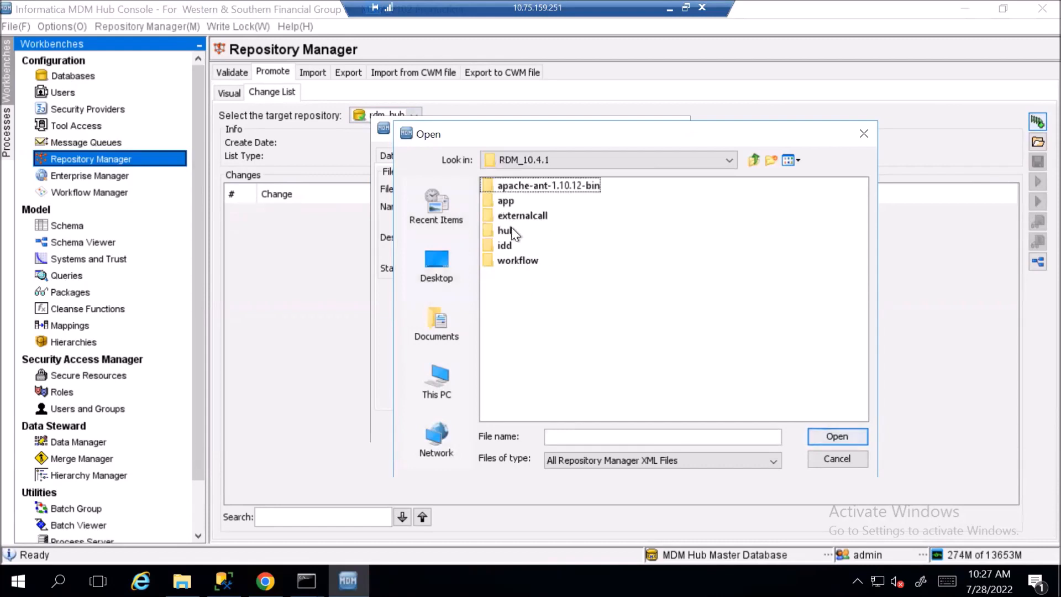
double_click(512, 227)
double_click(506, 187)
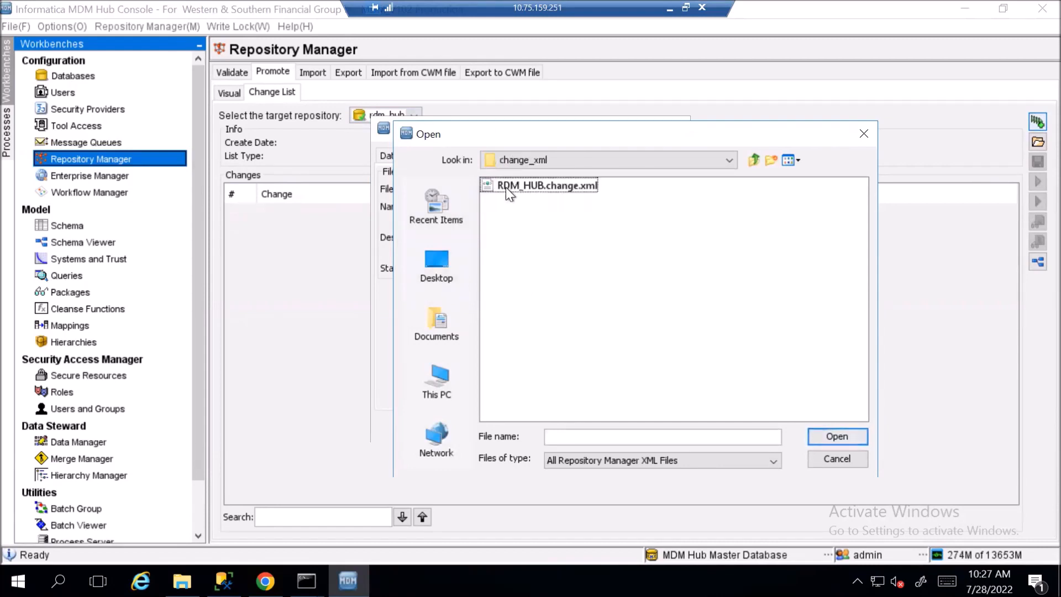
left_click(506, 186)
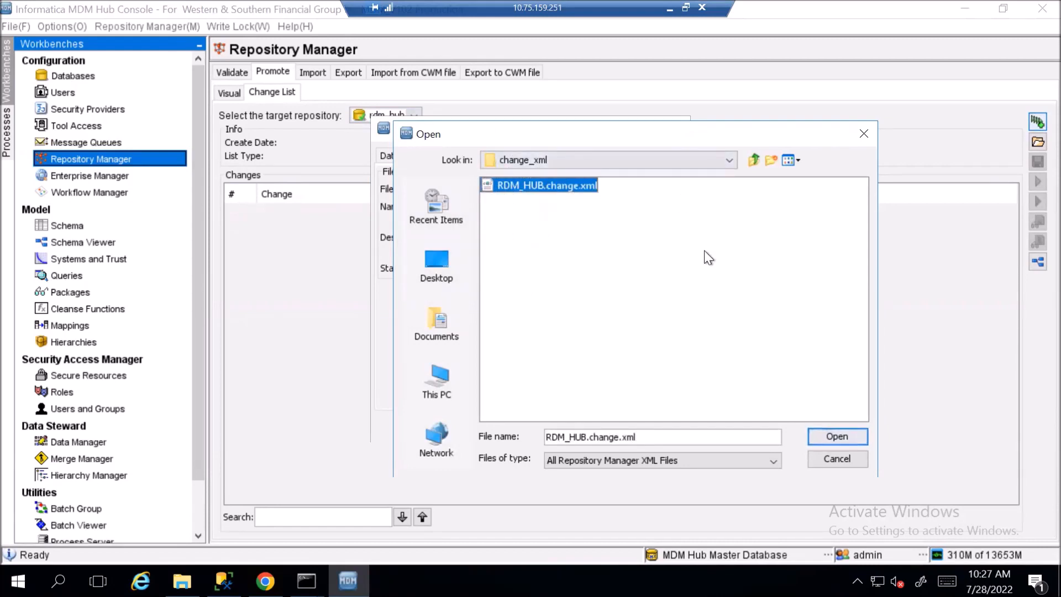
left_click(843, 441)
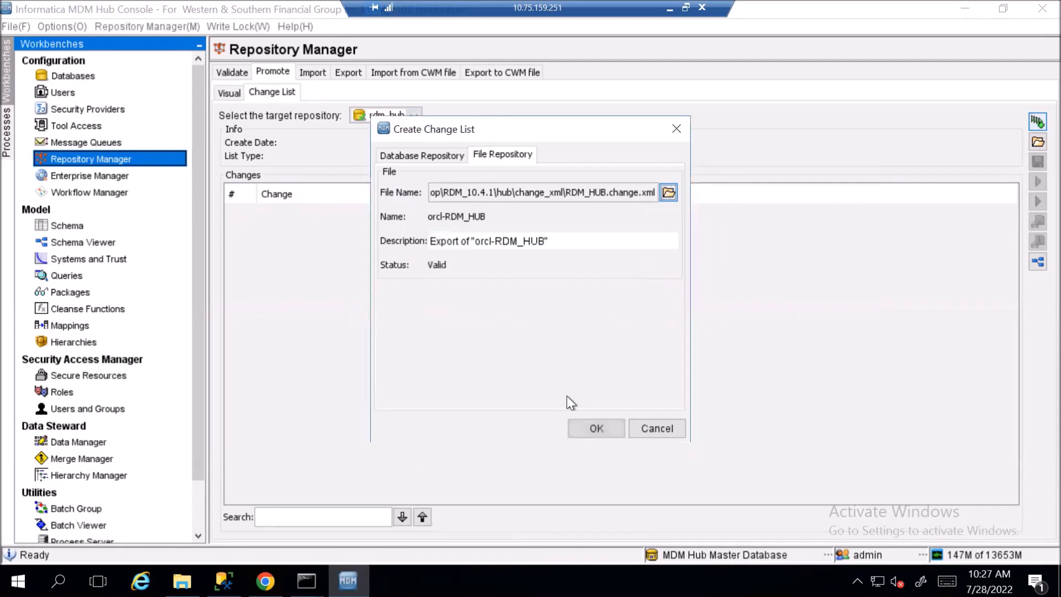
left_click(593, 435)
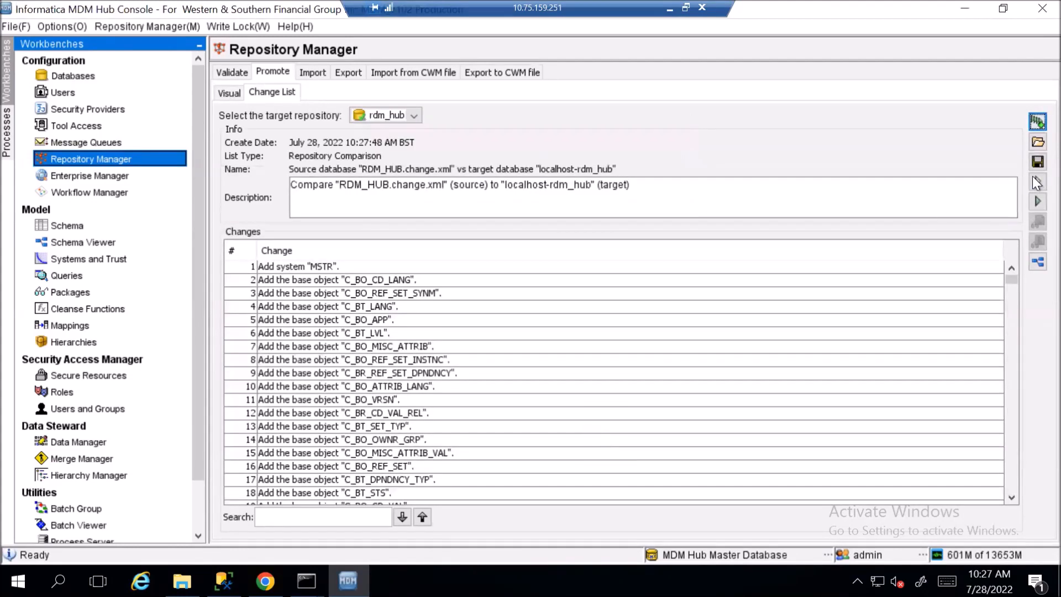
Apply the change list to rdm_hub and agree to validate data integrity
left_click(1037, 201)
left_click(724, 376)
left_click(652, 331)
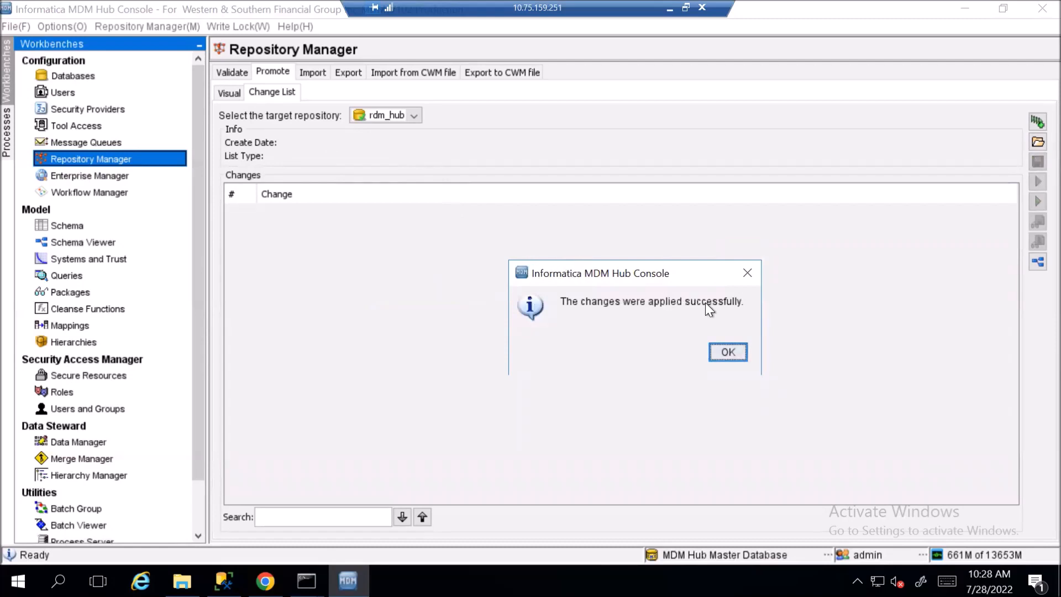
Dismiss the success message and revalidate rdm_hub with all checks
left_click(728, 352)
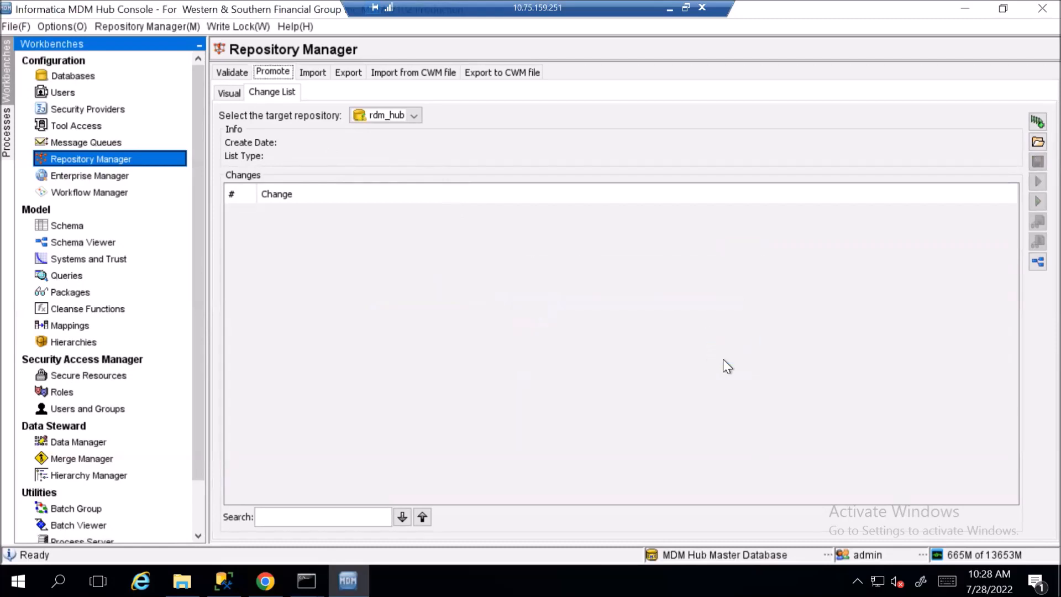
left_click(231, 73)
left_click(378, 96)
left_click(437, 110)
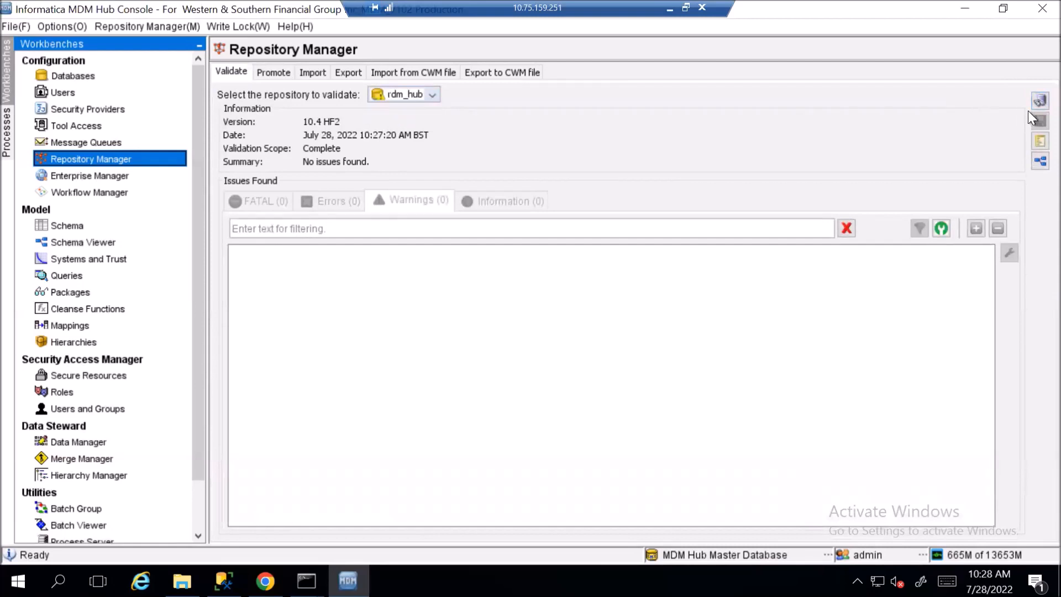
left_click(1034, 99)
left_click(546, 384)
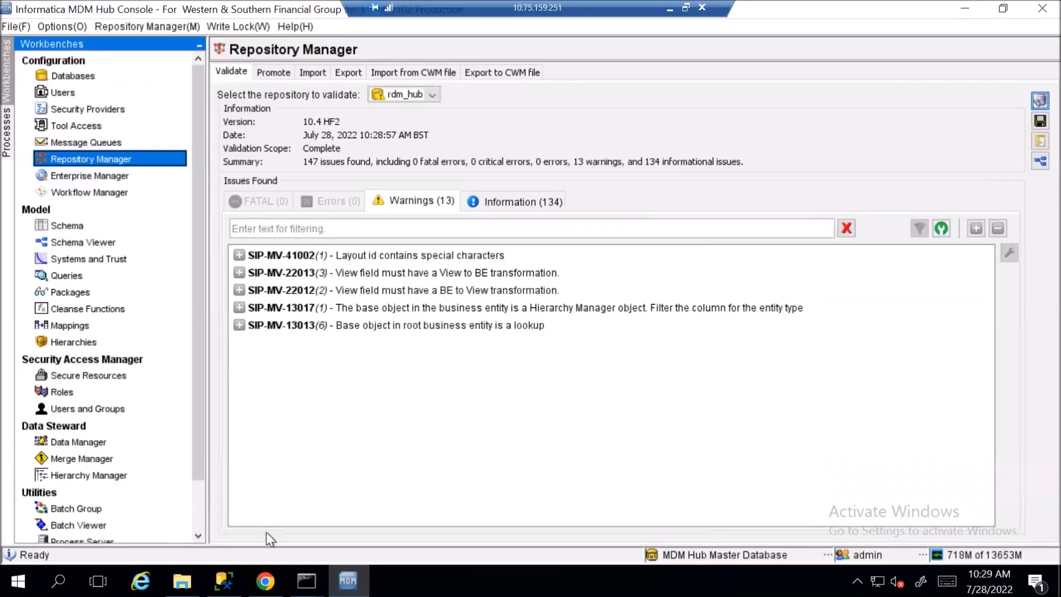
Log in to the IDD Configuration Manager with the admin credentials
left_click(265, 580)
left_click(239, 44)
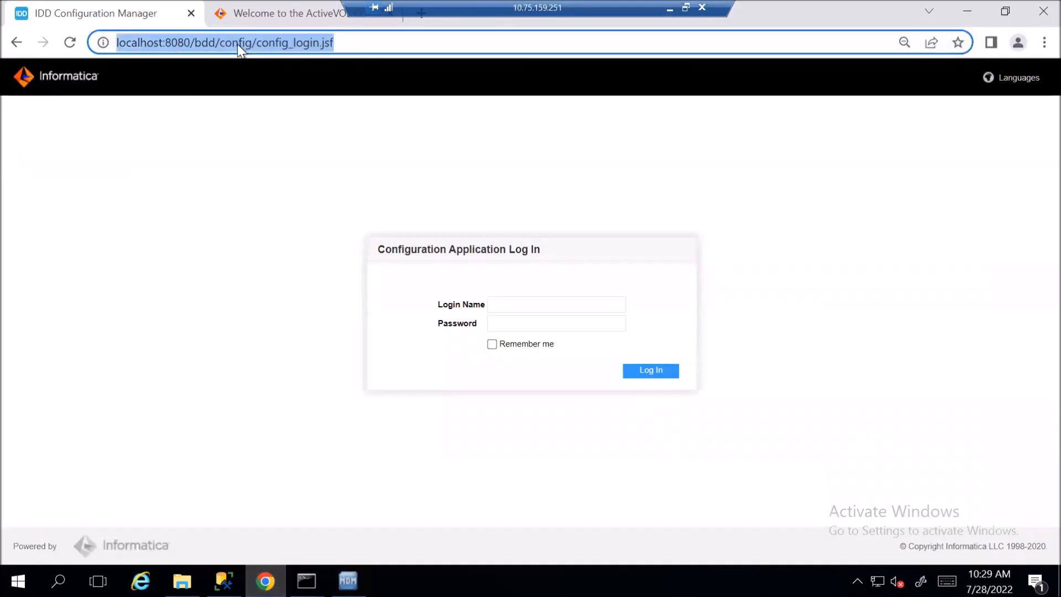
left_click(527, 307)
type("adminadmin")
key("Return")
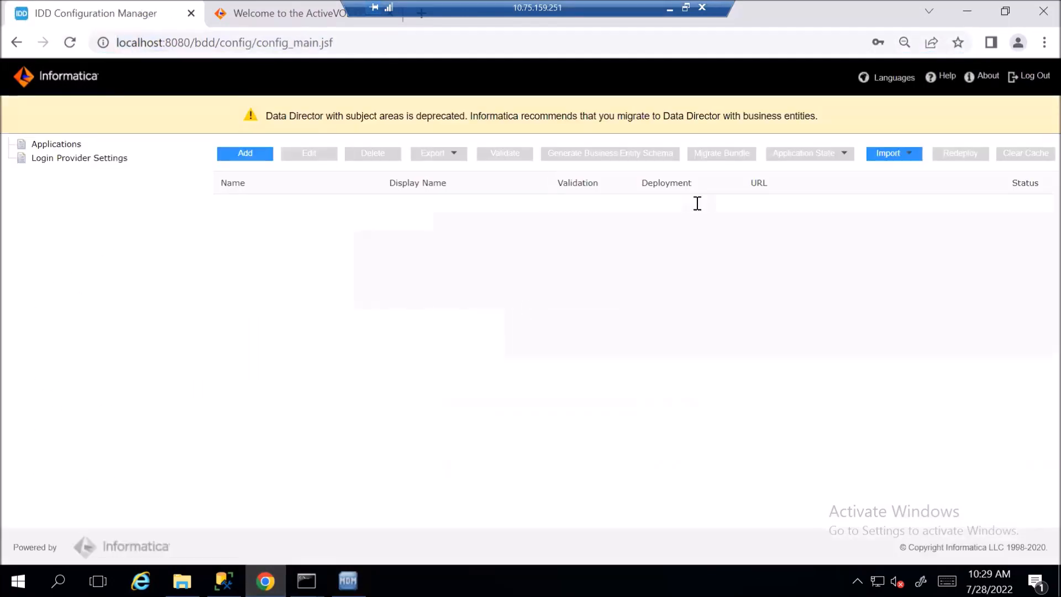
Import the Infa-RDM IDD application zip from RDM_10.4.1\idd\config
mouse_move(886, 161)
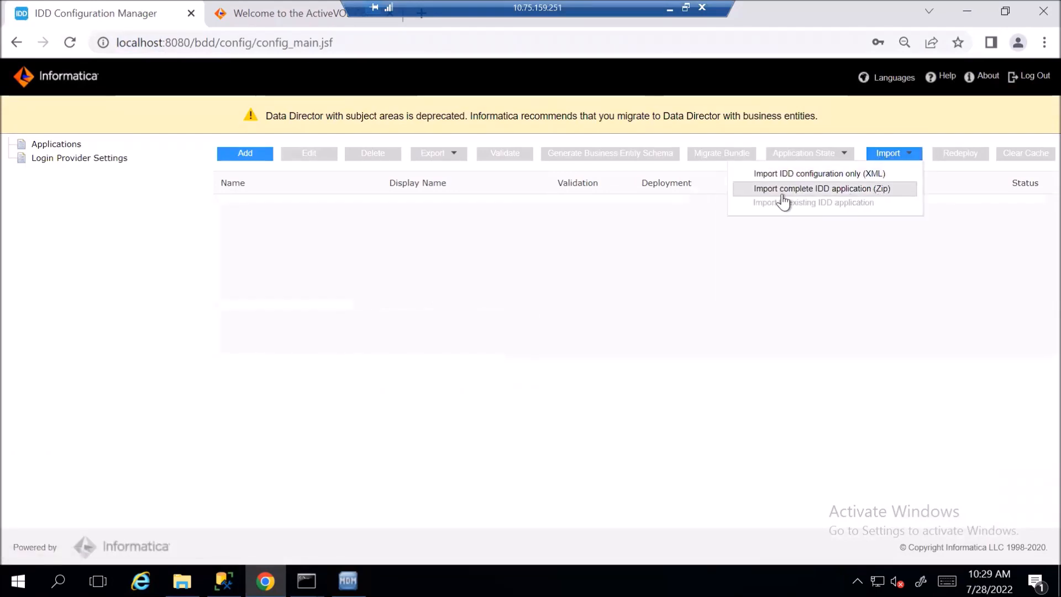
left_click(869, 189)
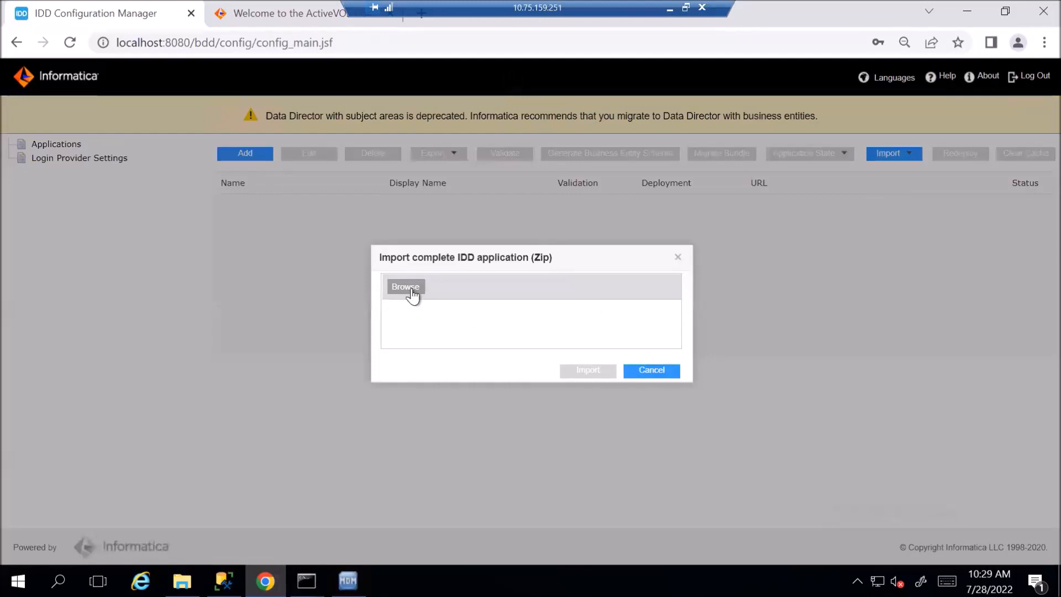
left_click(413, 293)
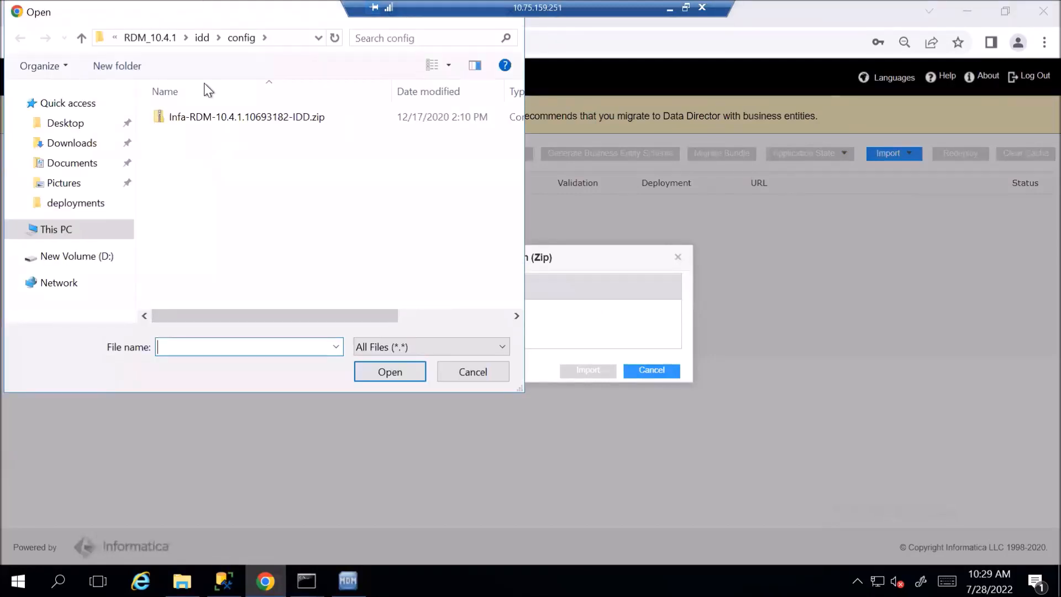
left_click(165, 37)
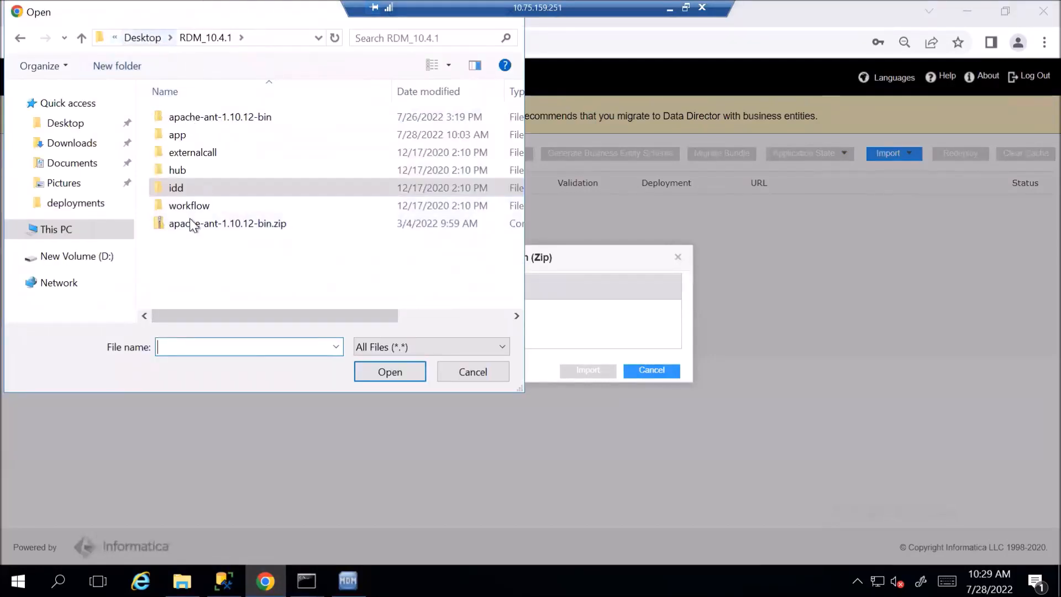
double_click(191, 185)
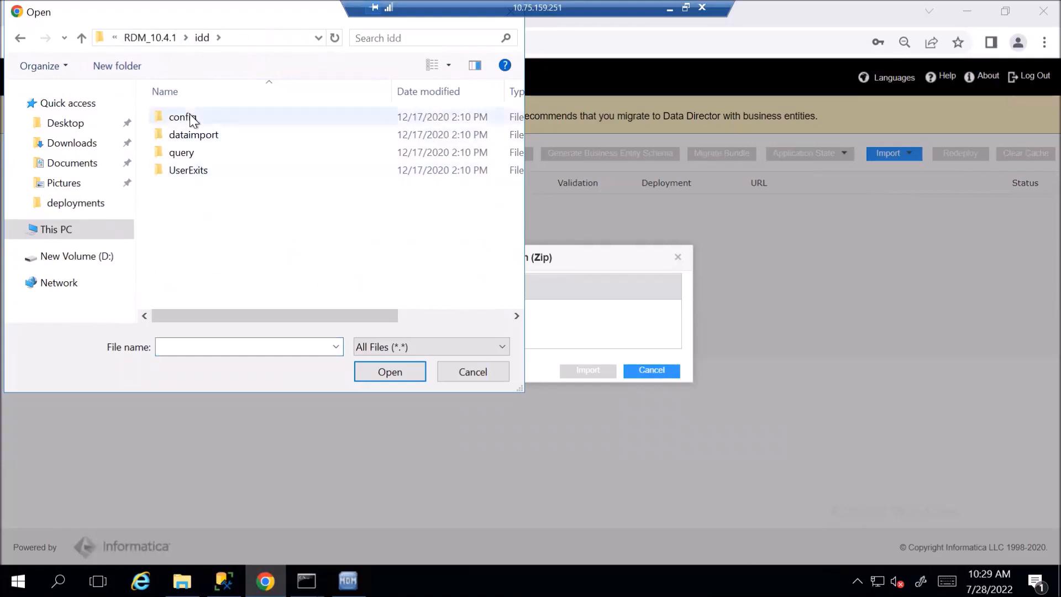
double_click(190, 119)
left_click(209, 119)
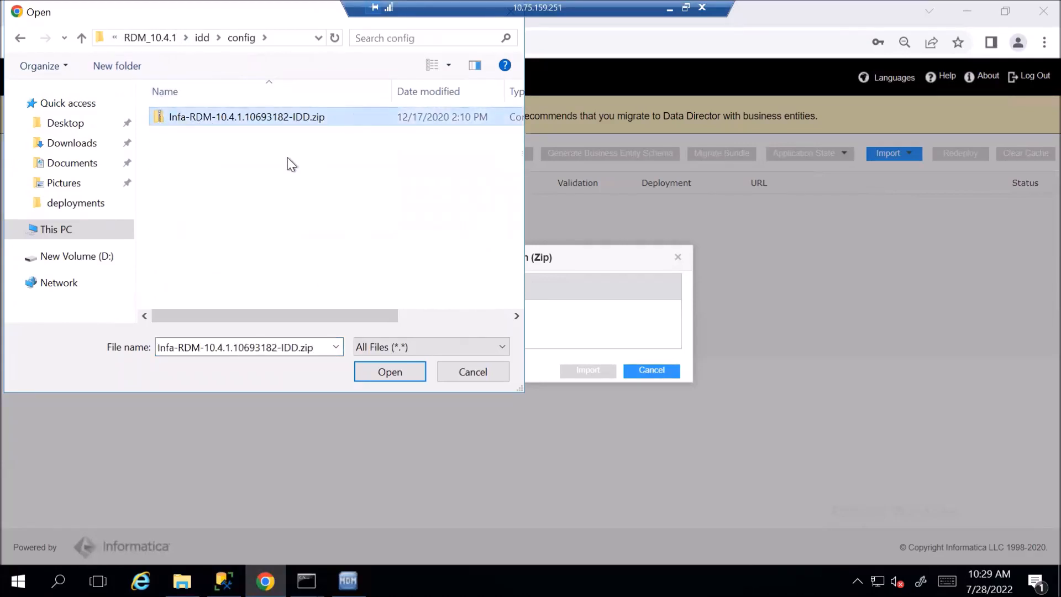
left_click(412, 376)
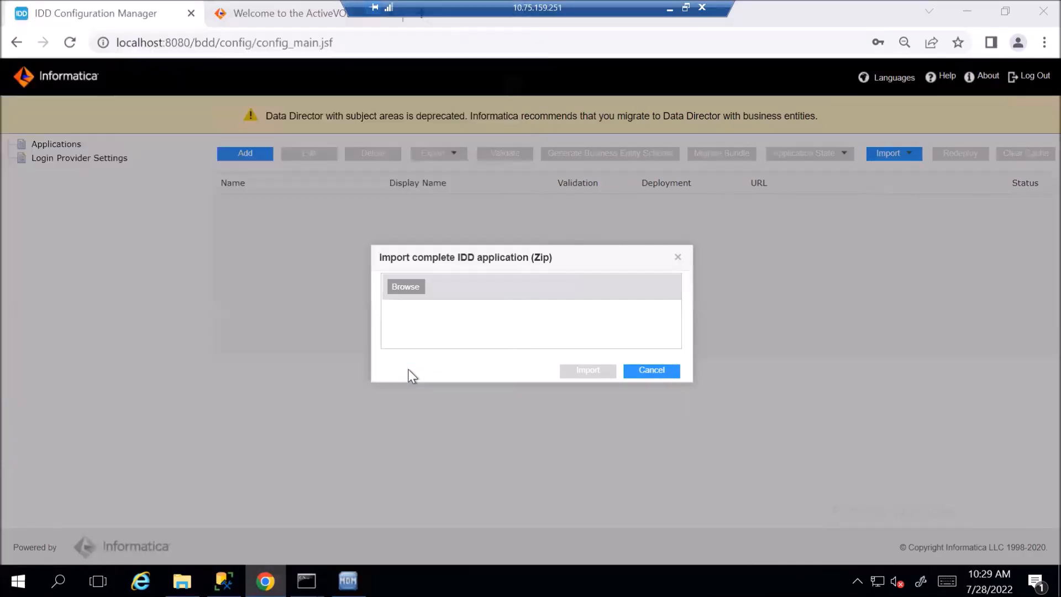
left_click(592, 372)
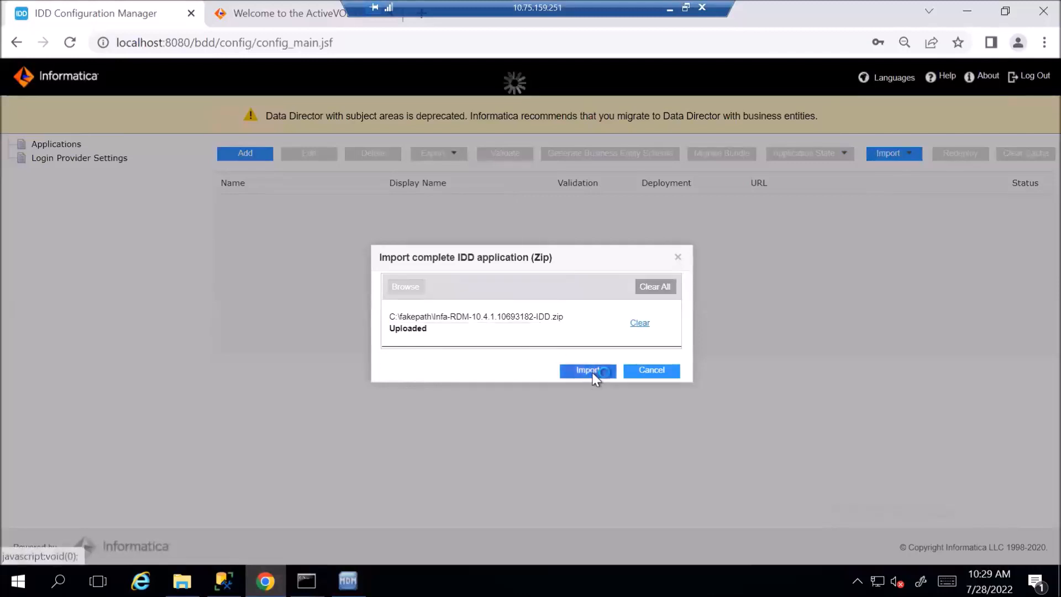
Bind the logical ORS to rdm_hub and save the import
left_click(589, 323)
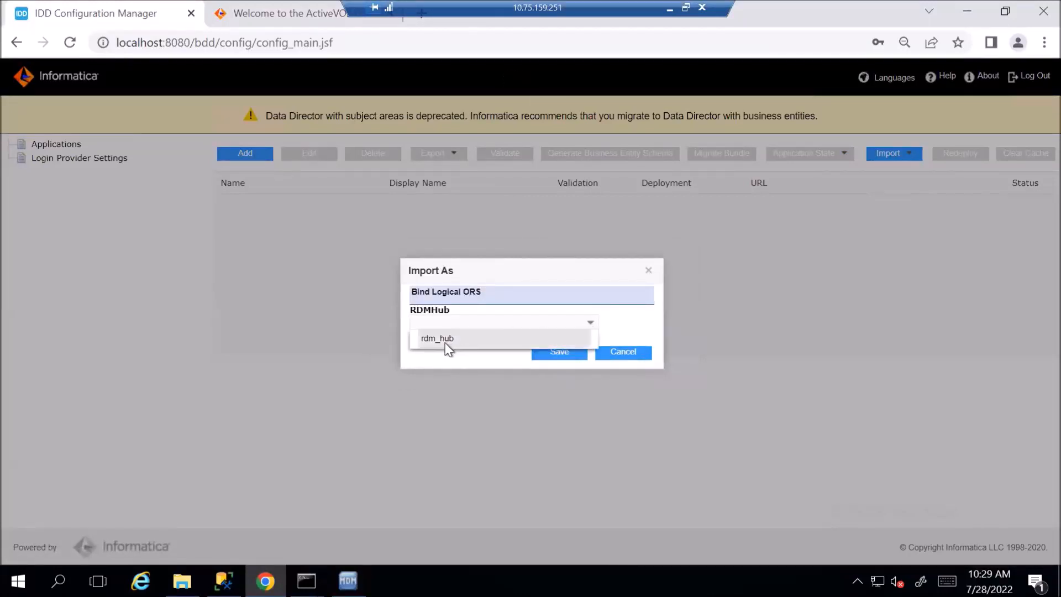
left_click(442, 341)
left_click(561, 357)
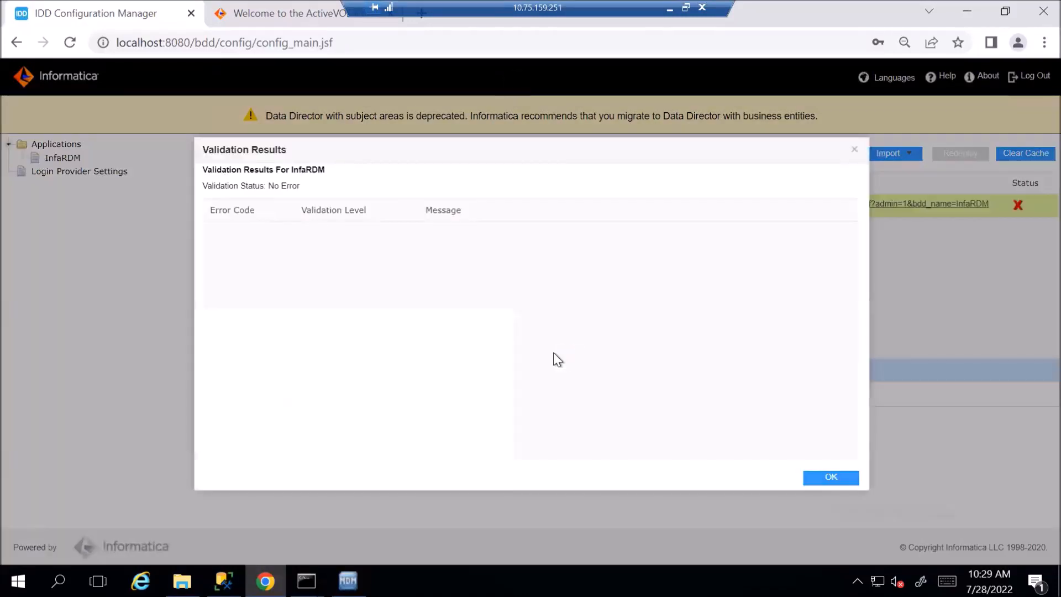
Close the validation results and set InfaRDM's application state to Full Deployment
left_click(834, 477)
left_click(891, 153)
left_click(811, 158)
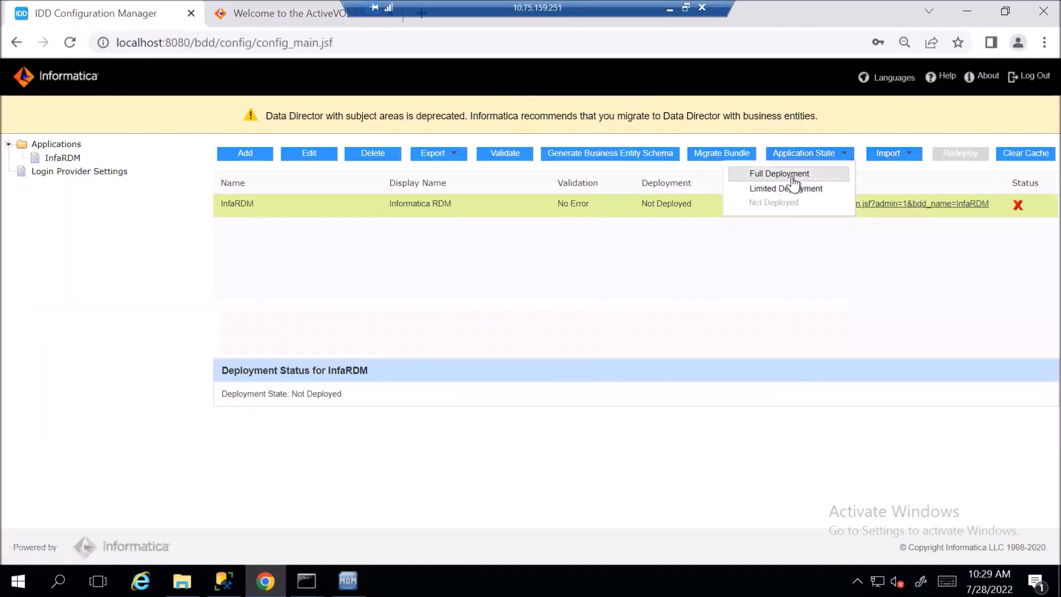
left_click(794, 176)
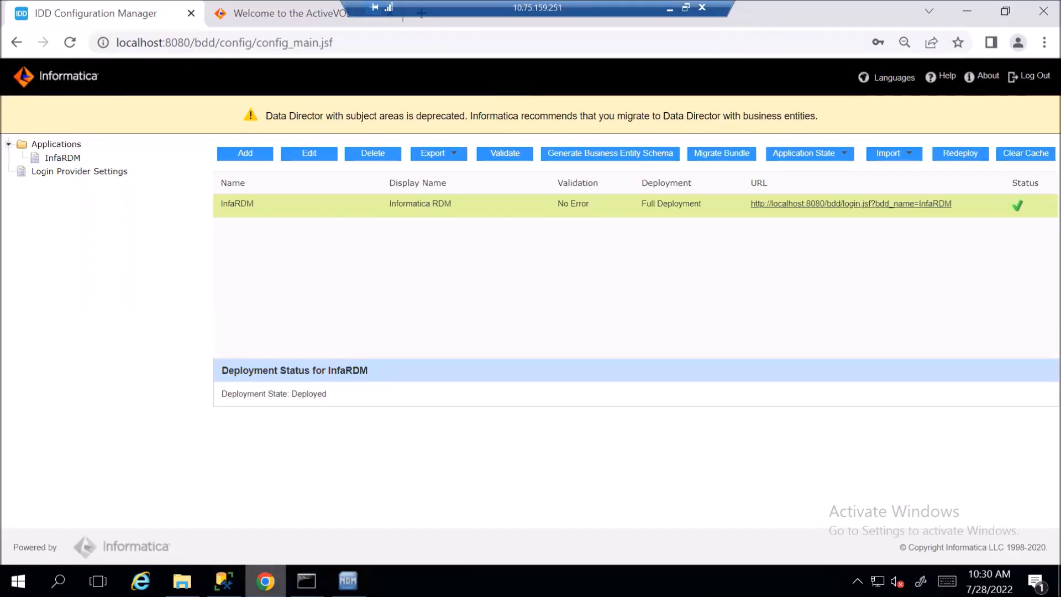
Switch to File Explorer showing the RDM_10.4.1 folder
left_click(182, 580)
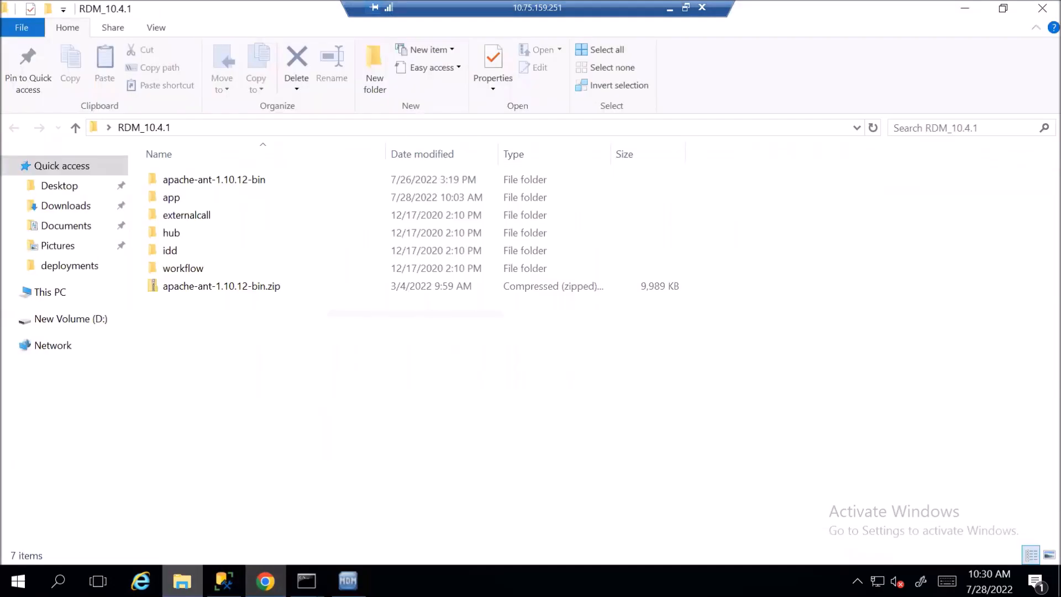
Open app\config\bes-client.properties in Notepad++ for editing
double_click(186, 200)
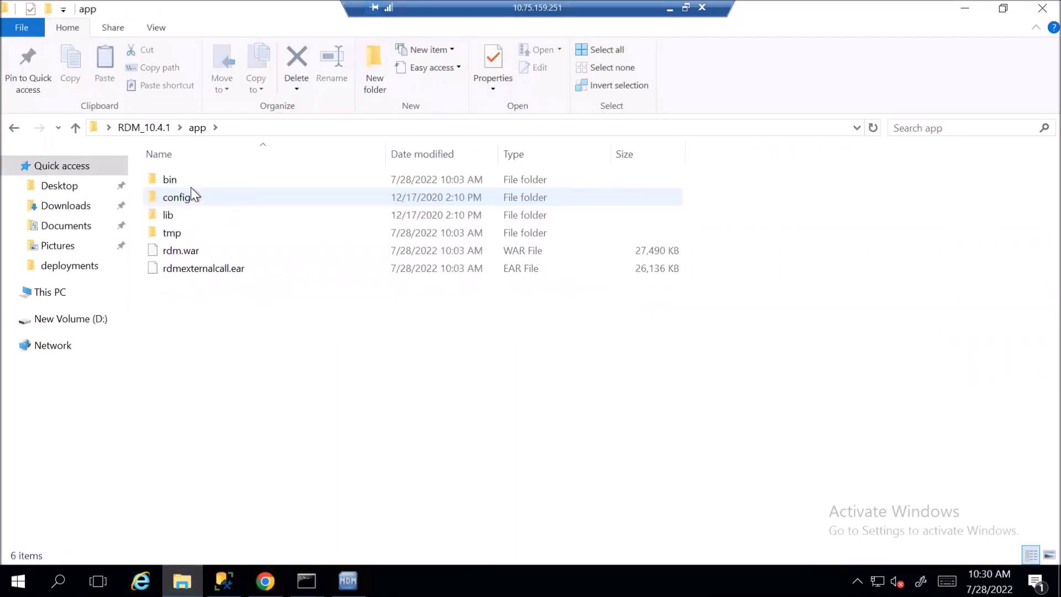
double_click(194, 194)
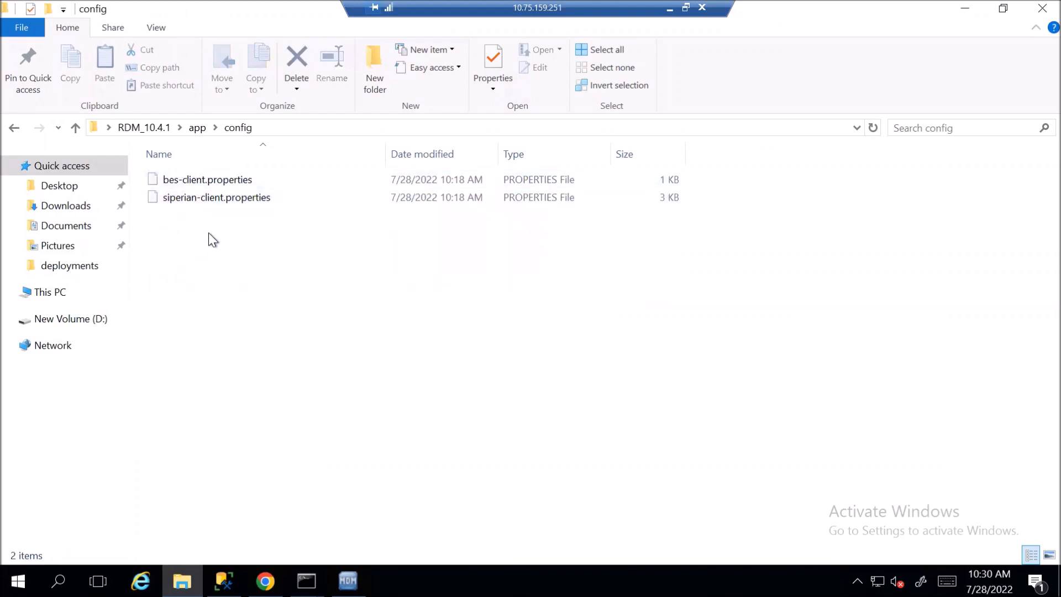
left_click_drag(208, 233, 205, 181)
left_click(218, 220)
left_click(213, 179)
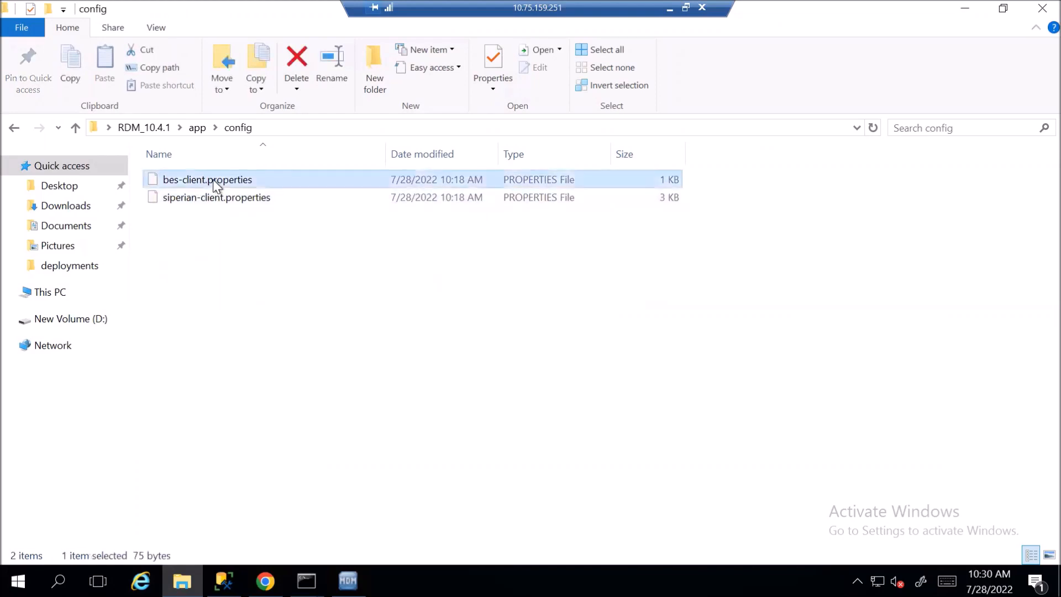
right_click(213, 179)
left_click(144, 250)
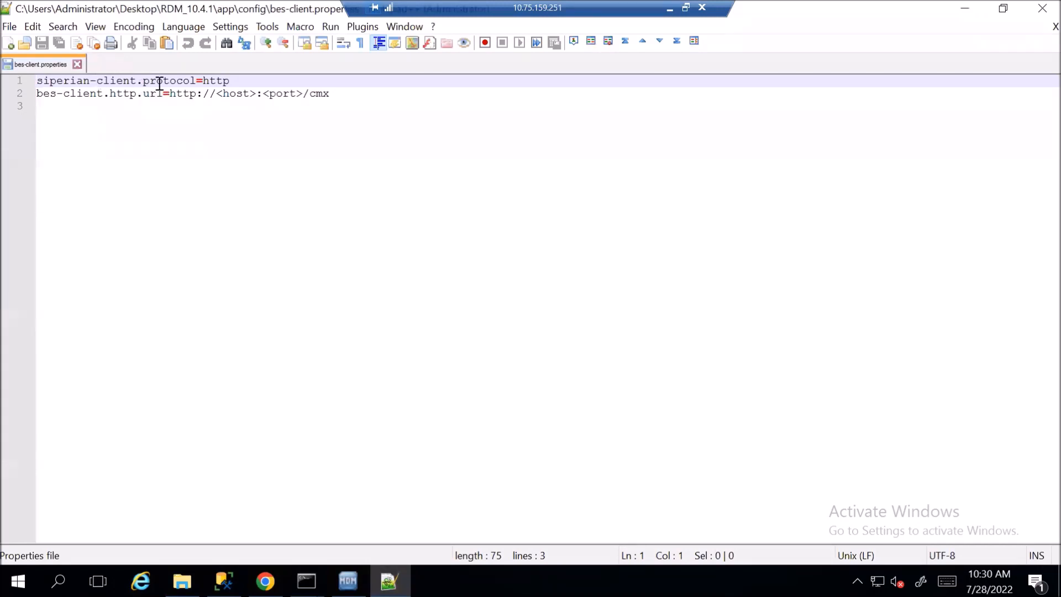
Replace <host> with localhost and <port> with 8080 in bes-client.http.url, then close the file
left_click_drag(215, 94, 255, 93)
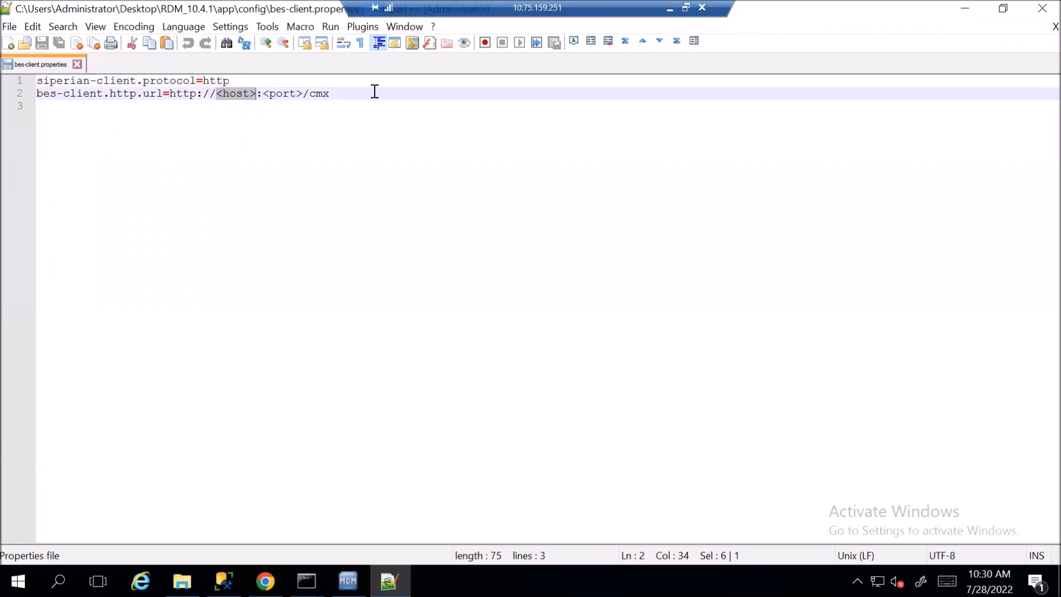
type("lo")
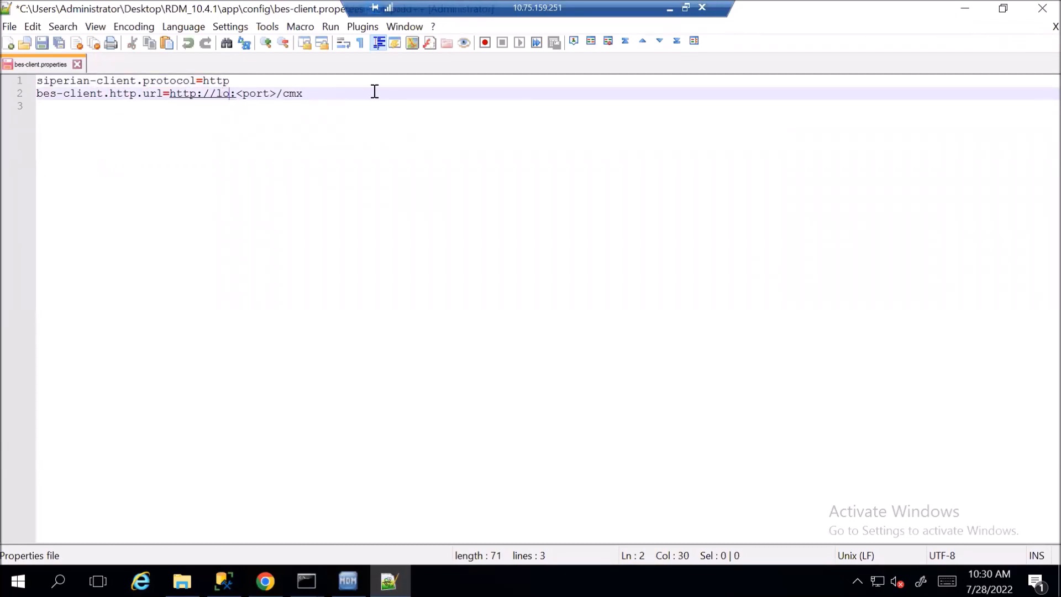
type("calhost")
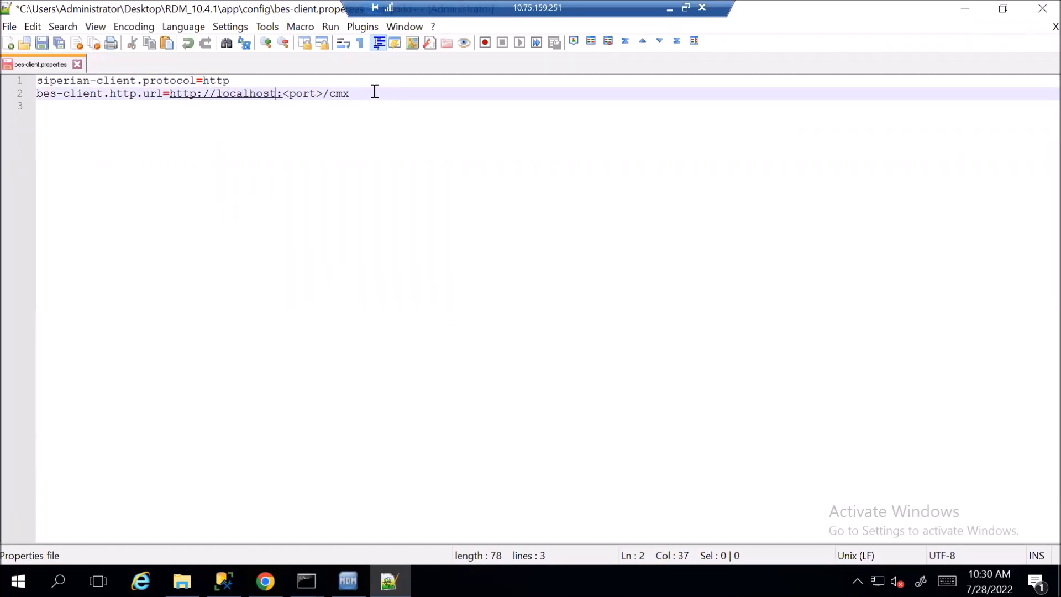
key("shift+Right")
key("shift+Right")
key("shift+Right")
key("shift+Right")
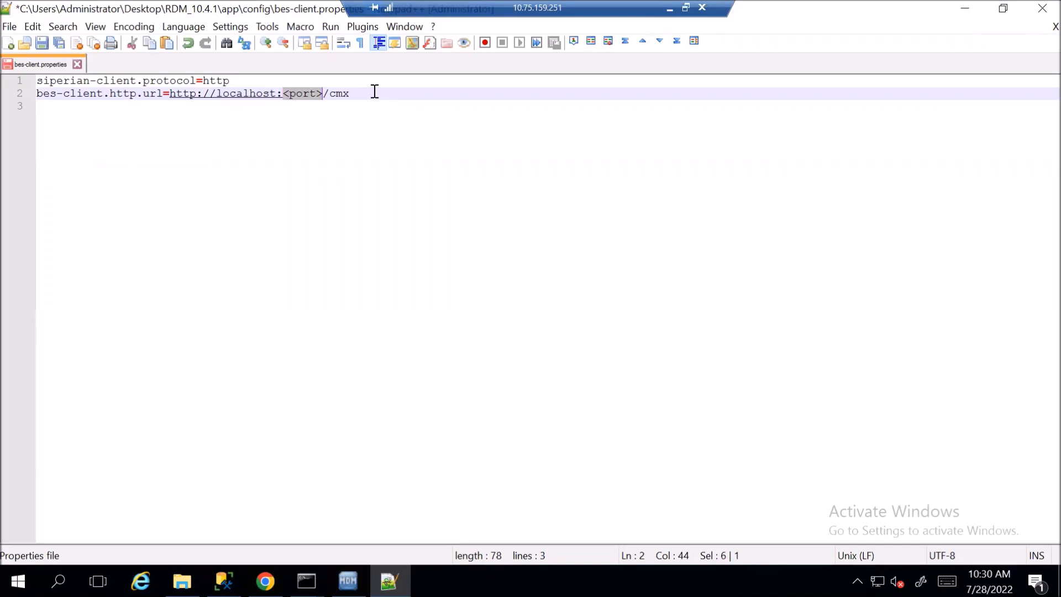
type("8080")
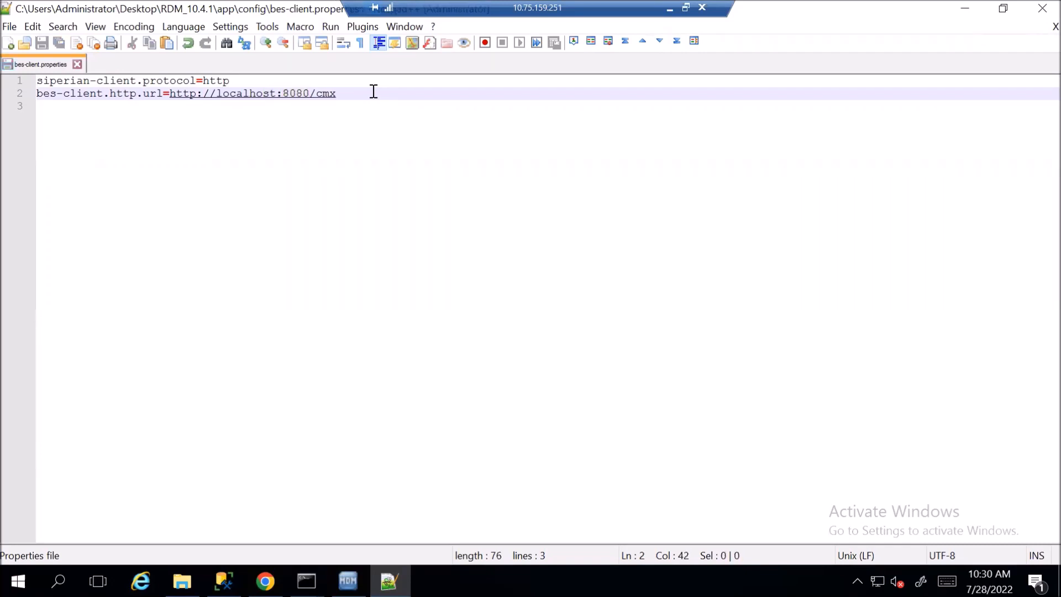
left_click(1043, 8)
Replace the orsId placeholder in siperian-client.properties with localhost-rdm_hub, copied from the Hub Console
right_click(318, 198)
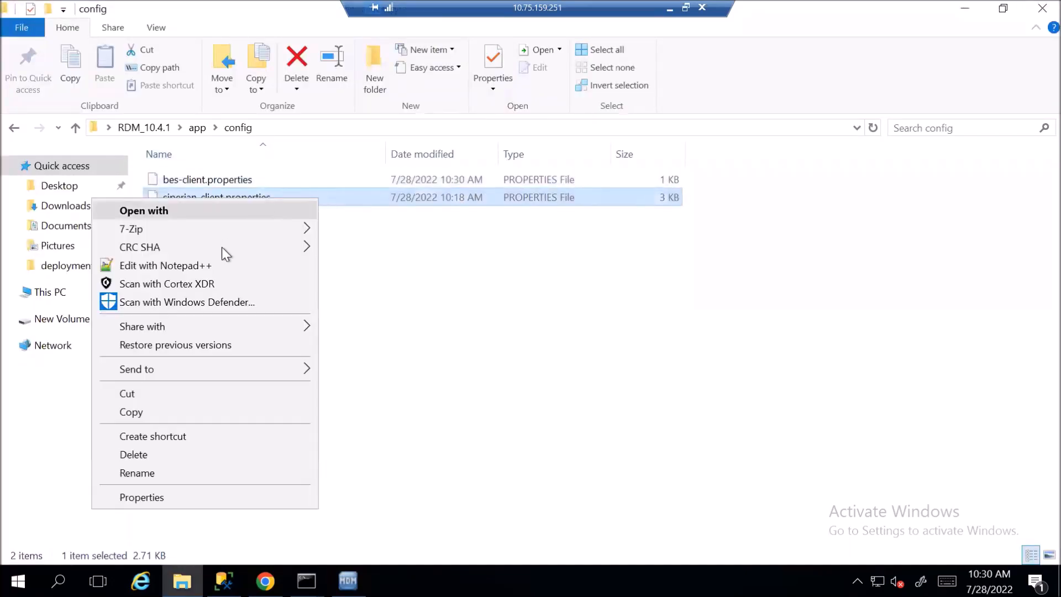
left_click(210, 267)
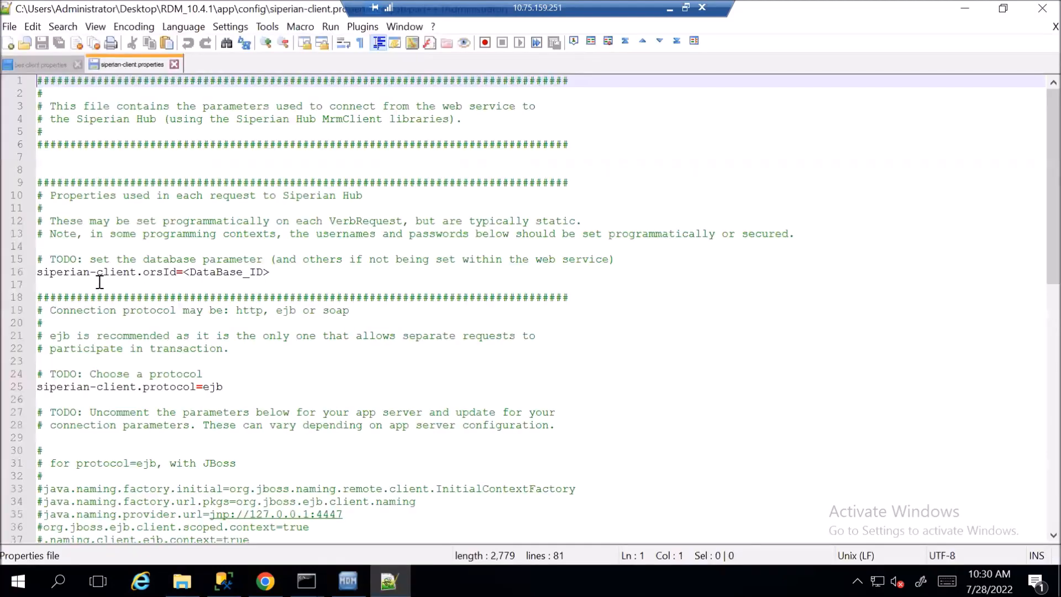
left_click(174, 272)
left_click(348, 580)
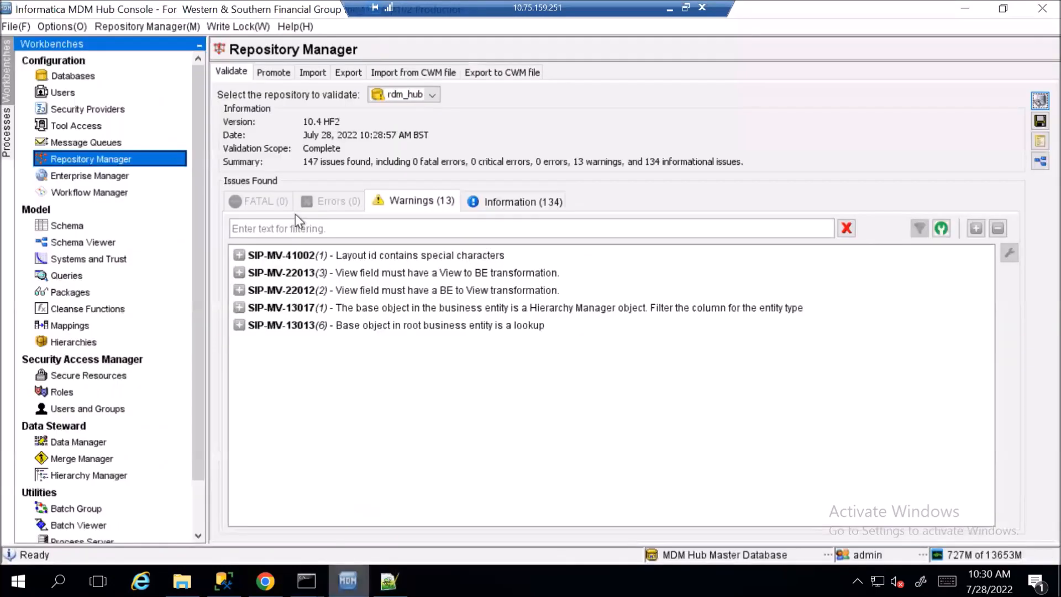
left_click(73, 76)
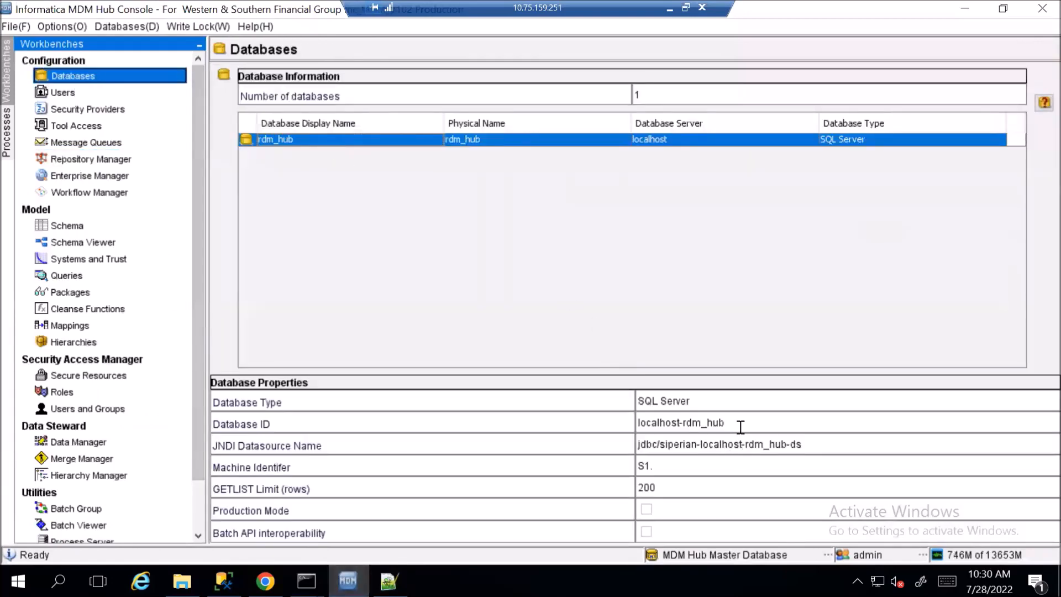
left_click_drag(741, 424, 509, 433)
key("ctrl+c")
left_click(389, 580)
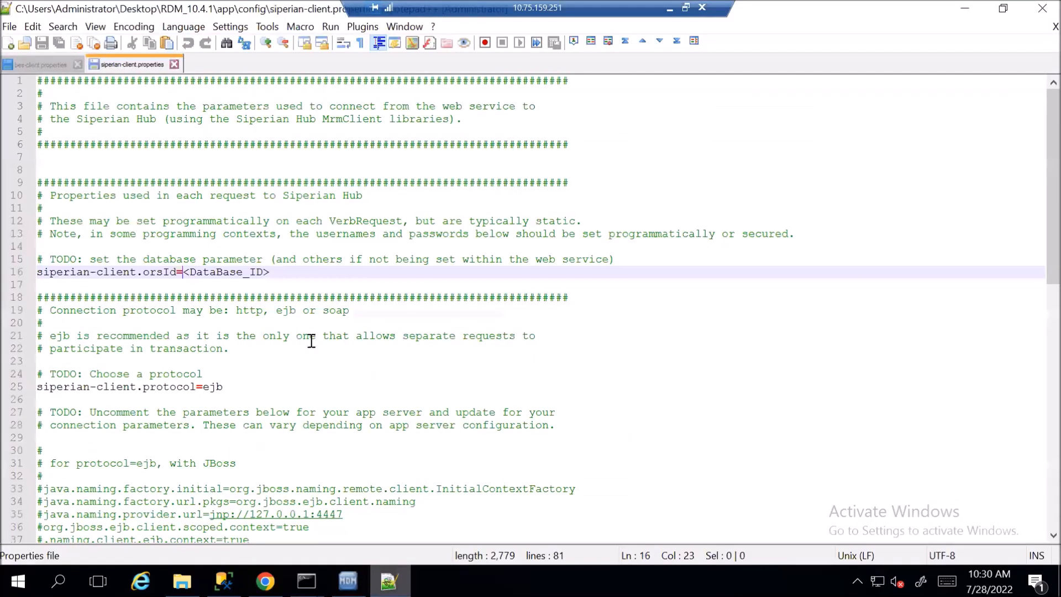
left_click_drag(183, 272, 278, 272)
key("ctrl+v")
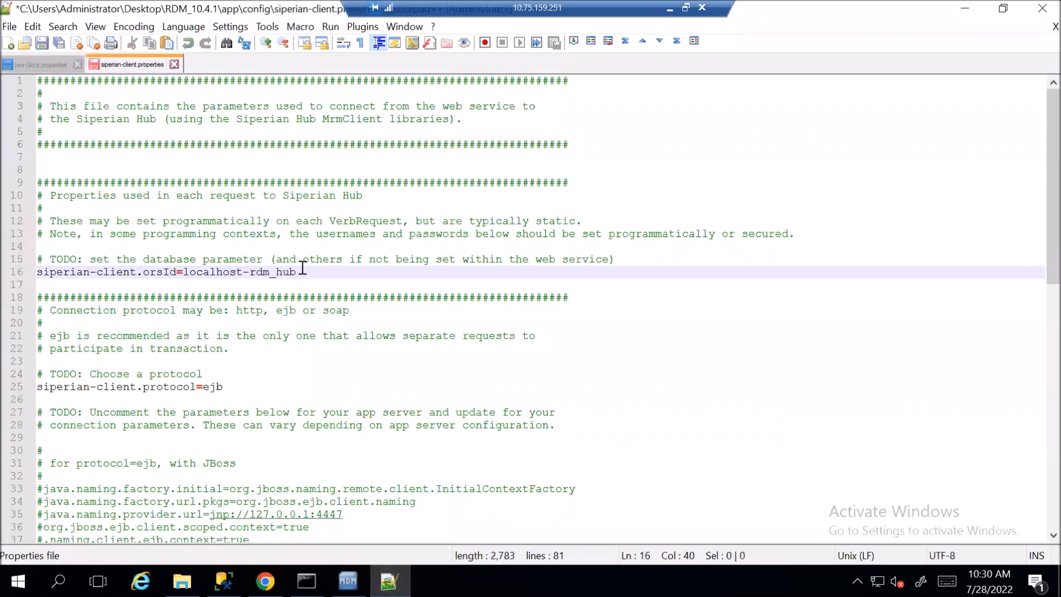
Uncomment siperian-client.protocol=http, change the http.call.url host to localhost, then save and close
scroll(339, 336, "down", 4)
scroll(339, 336, "down", 2)
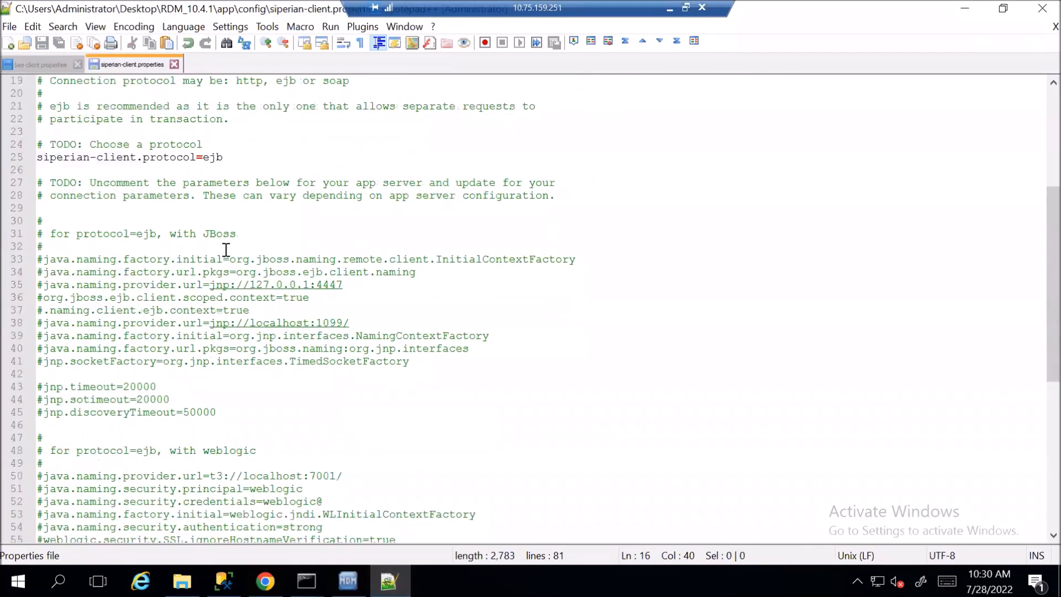
scroll(294, 199, "down", 6)
scroll(288, 286, "down", 3)
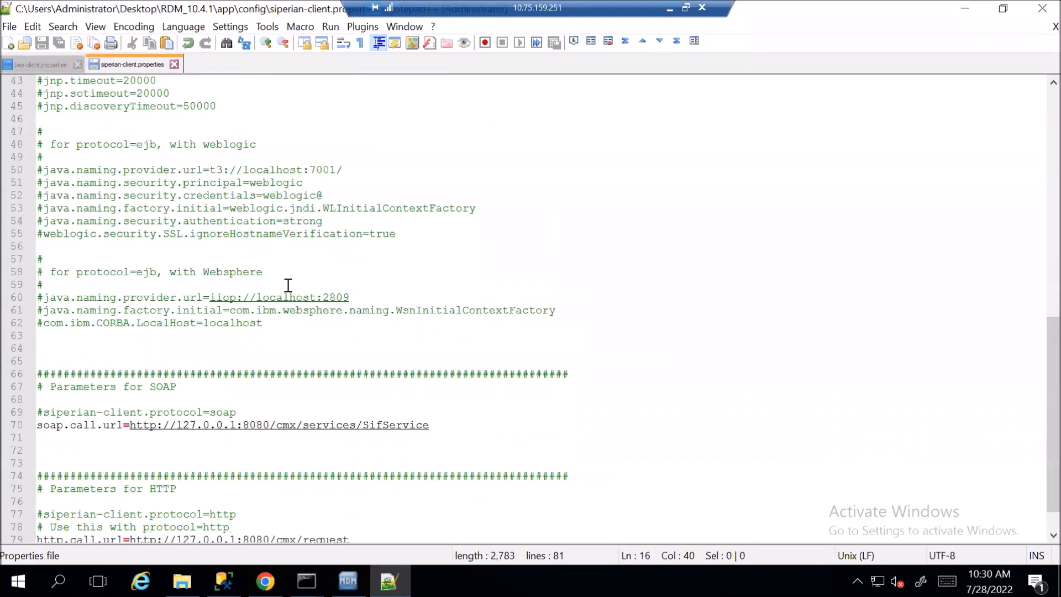
left_click(161, 476)
key("Home")
key("Delete")
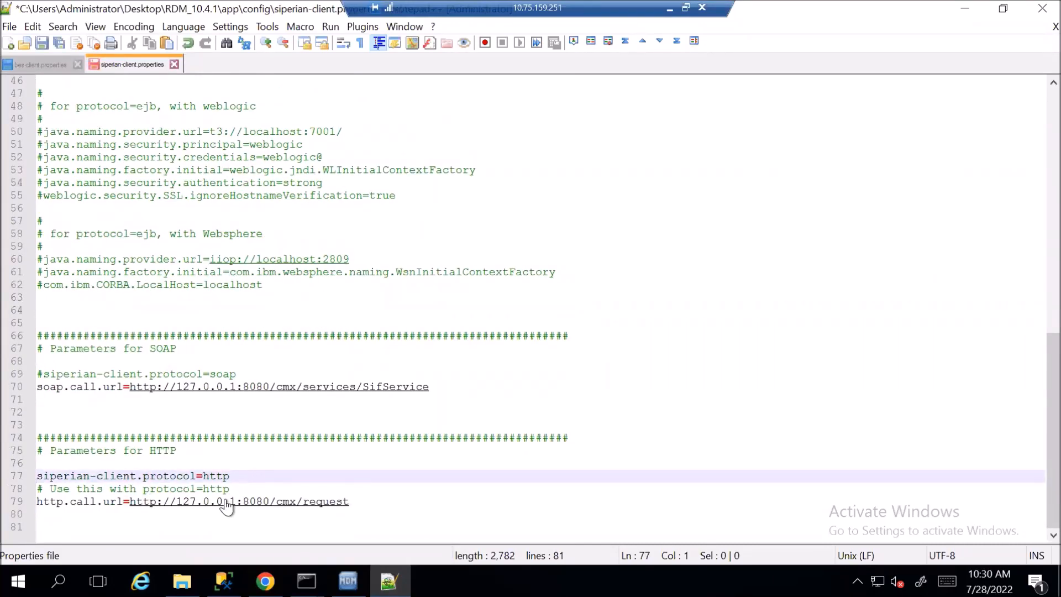
left_click(184, 504)
left_click_drag(184, 504, 237, 503)
type("loalc")
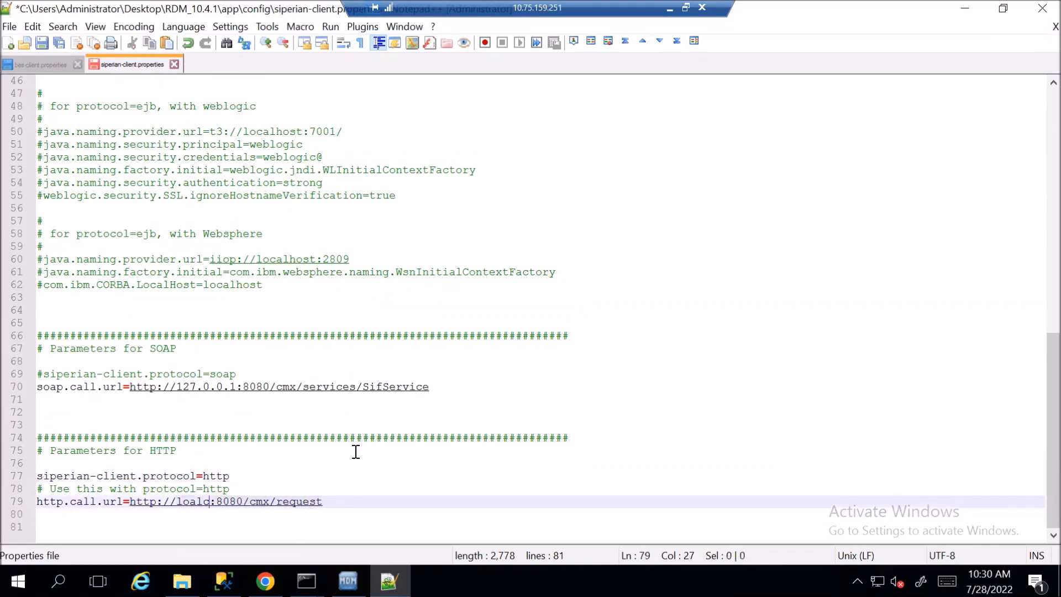
type("alhost")
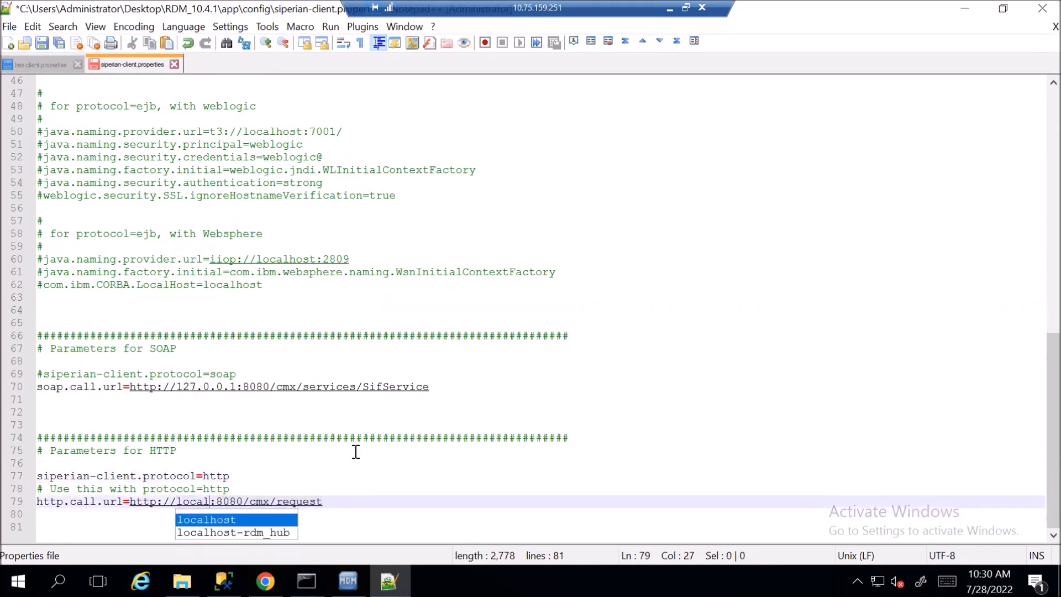
key("Escape")
key("ctrl+s")
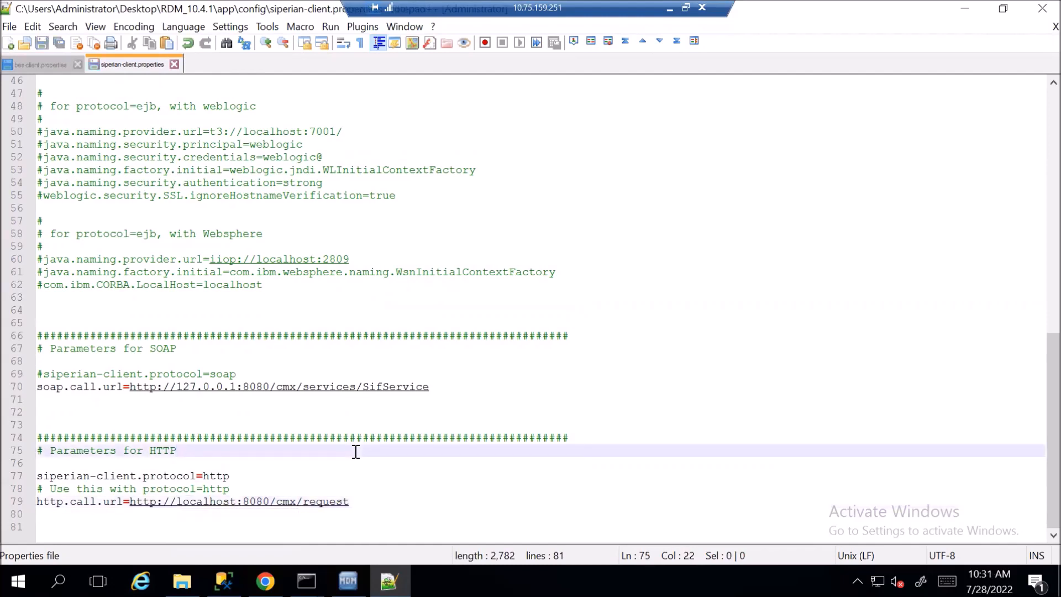
key("ctrl+w")
key("ctrl+w")
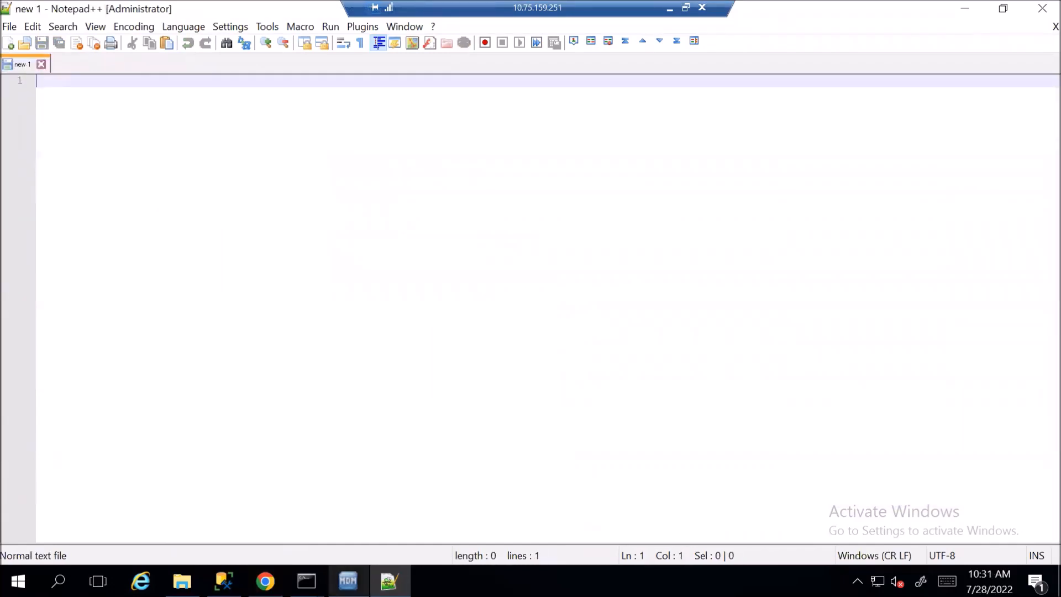
Copy the full path of the RDM_10.4.1\apache-ant-1.10.12-bin\bin folder
left_click(182, 581)
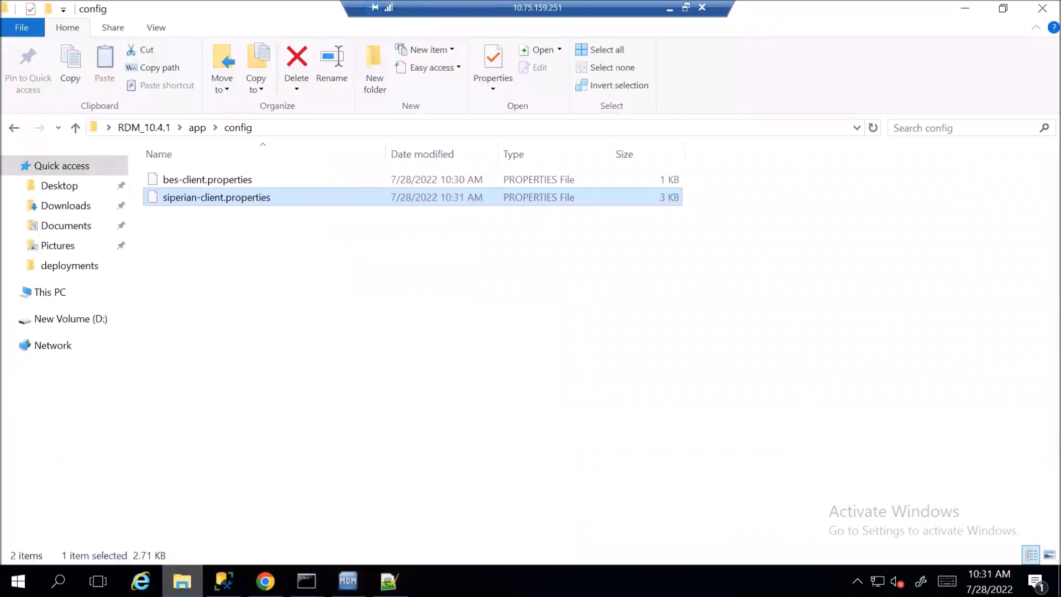
left_click(197, 128)
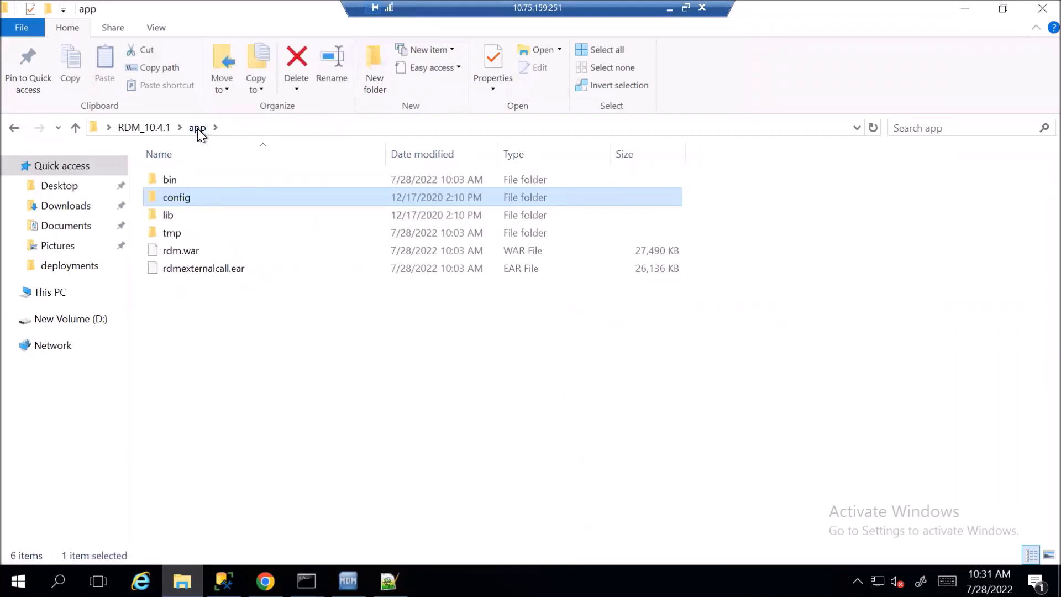
double_click(177, 178)
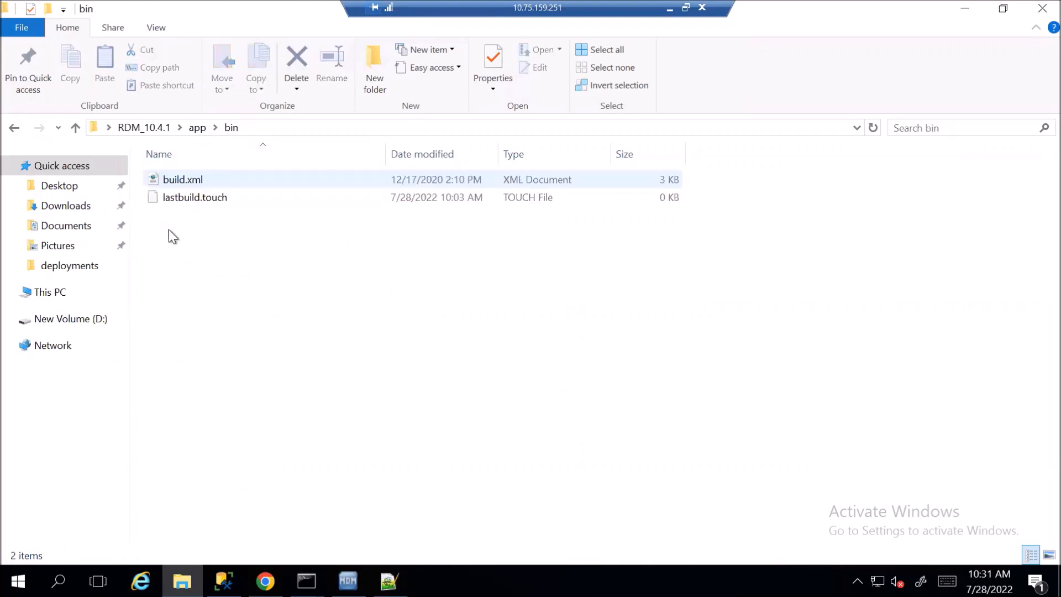
double_click(12, 127)
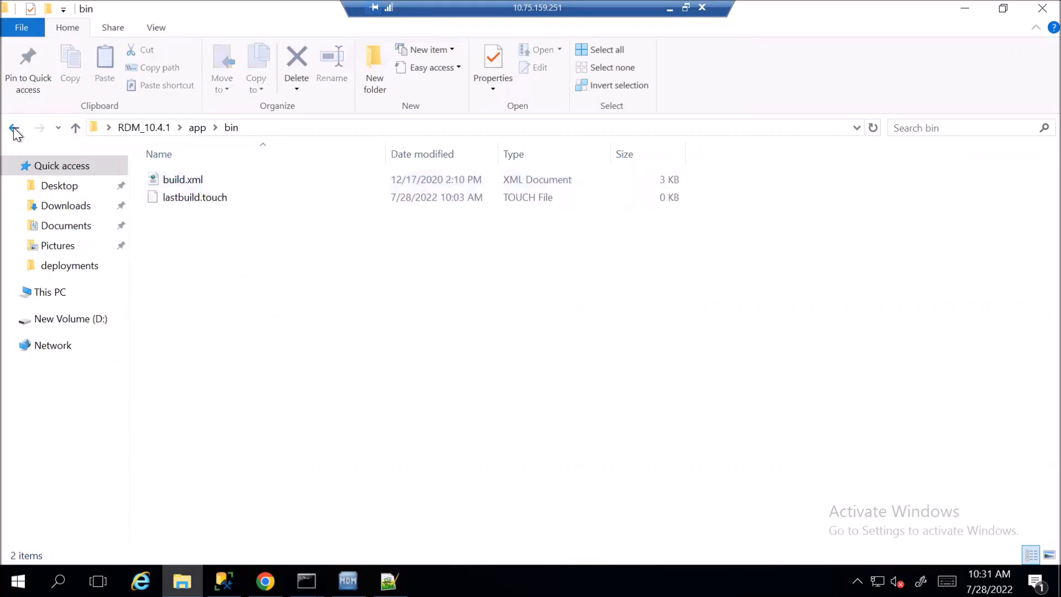
left_click(155, 129)
double_click(206, 173)
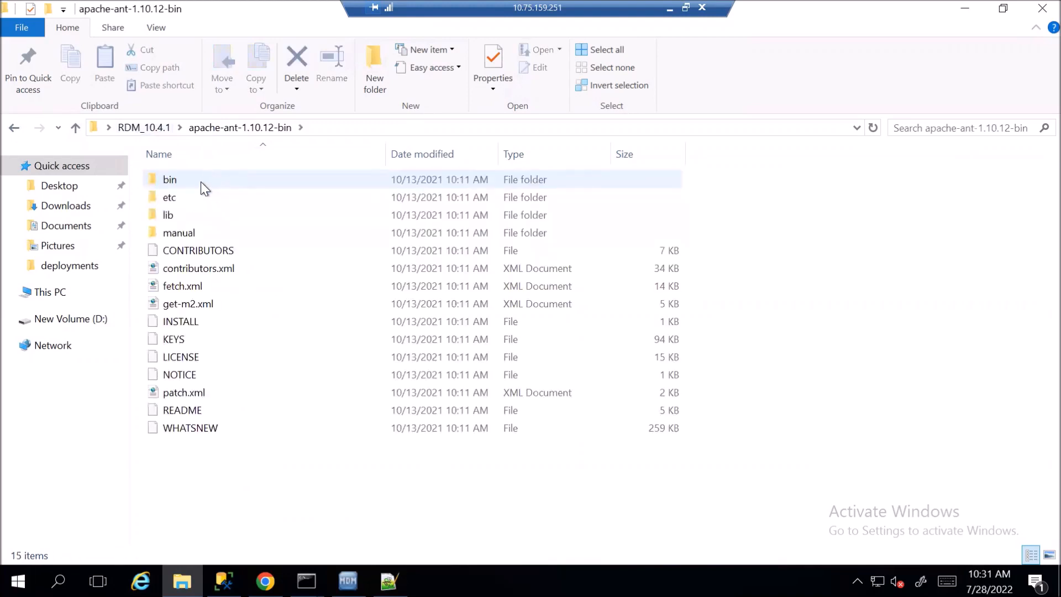
double_click(200, 180)
left_click(382, 133)
key("ctrl+c")
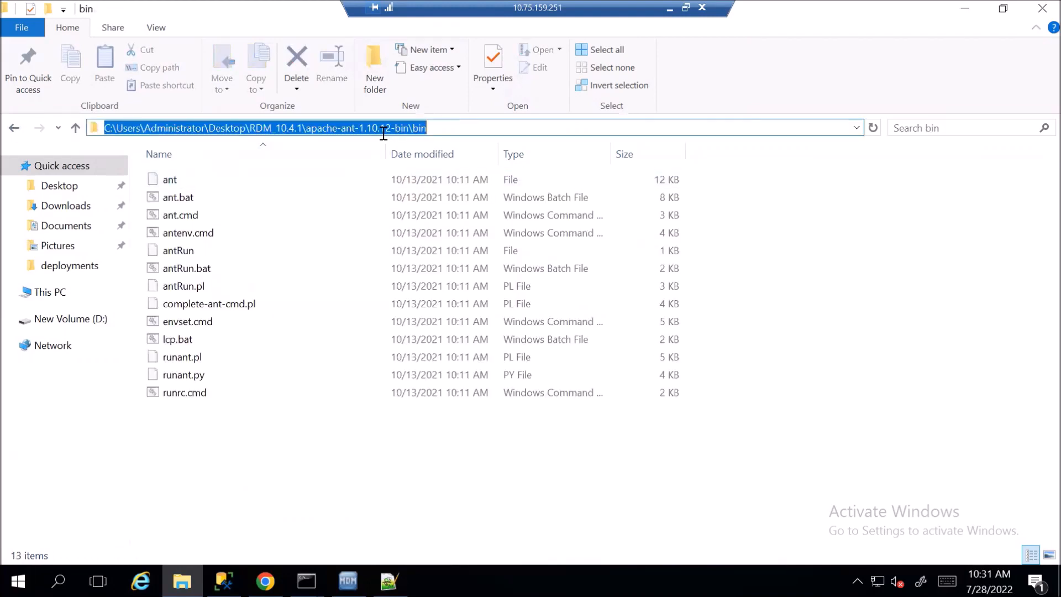
Open a Command Prompt in RDM_10.4.1\app\bin by entering cmd in the address bar
left_click(14, 128)
key("BackSpace")
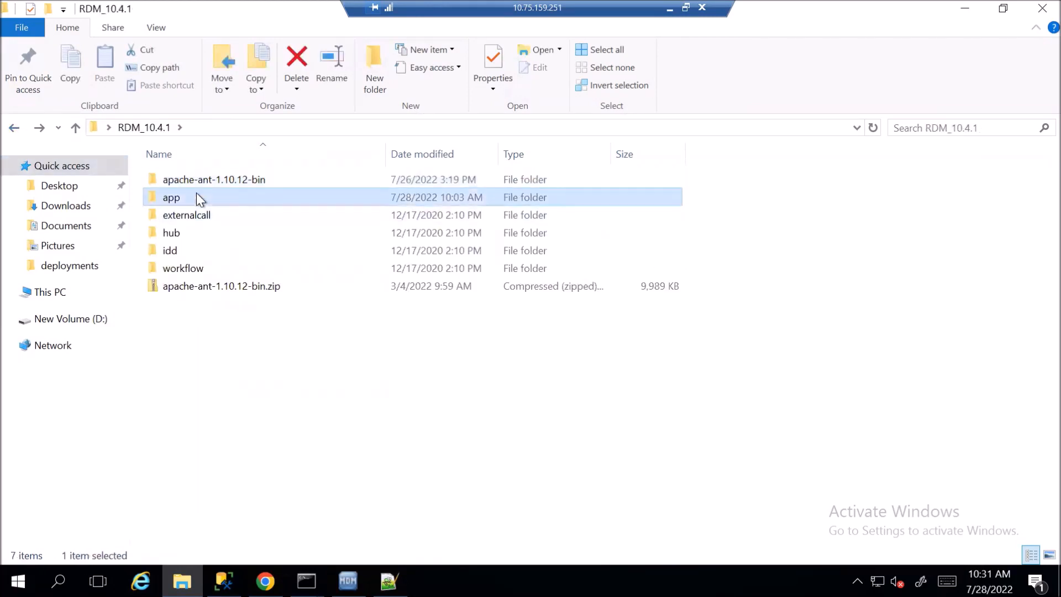
double_click(197, 194)
left_click(223, 180)
double_click(224, 180)
left_click(315, 128)
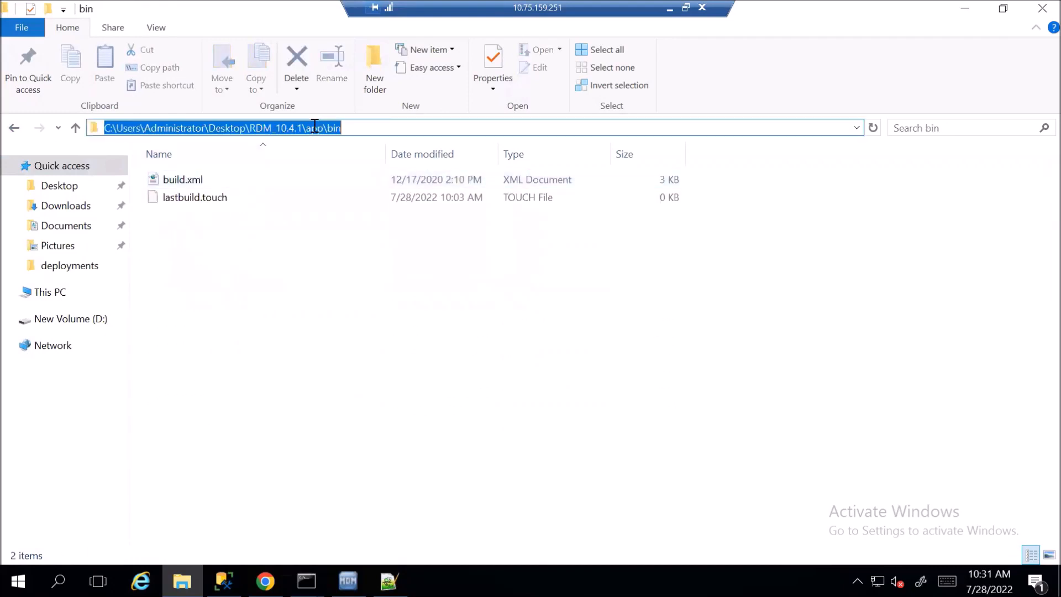
type("cmd")
key("Return")
Run the pasted Ant path with \ant update_rdm_war until it reports BUILD SUCCESSFUL
key("ctrl+v")
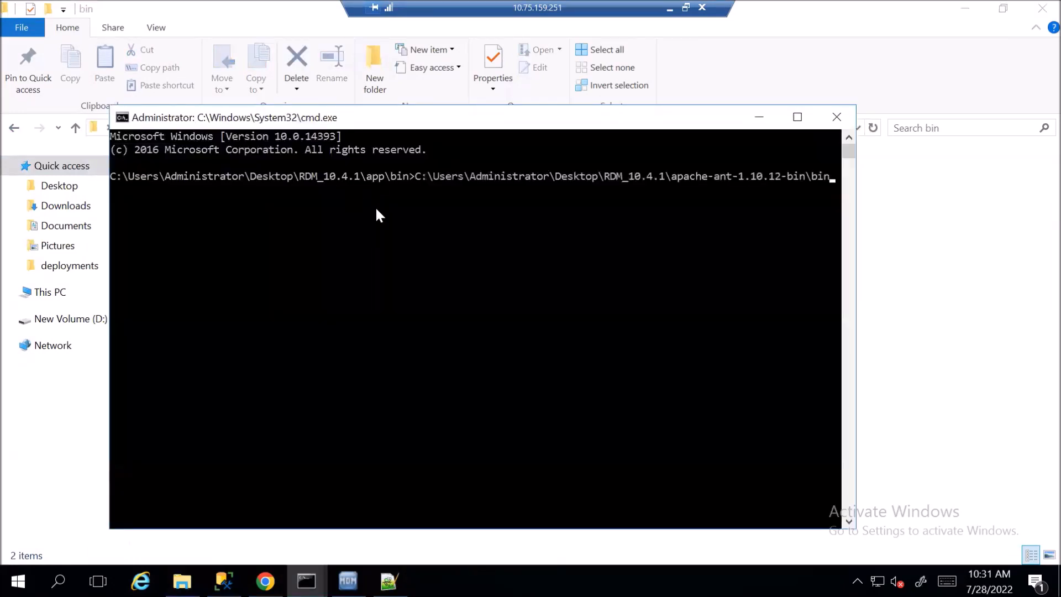
type("\\ant update_rdm_war")
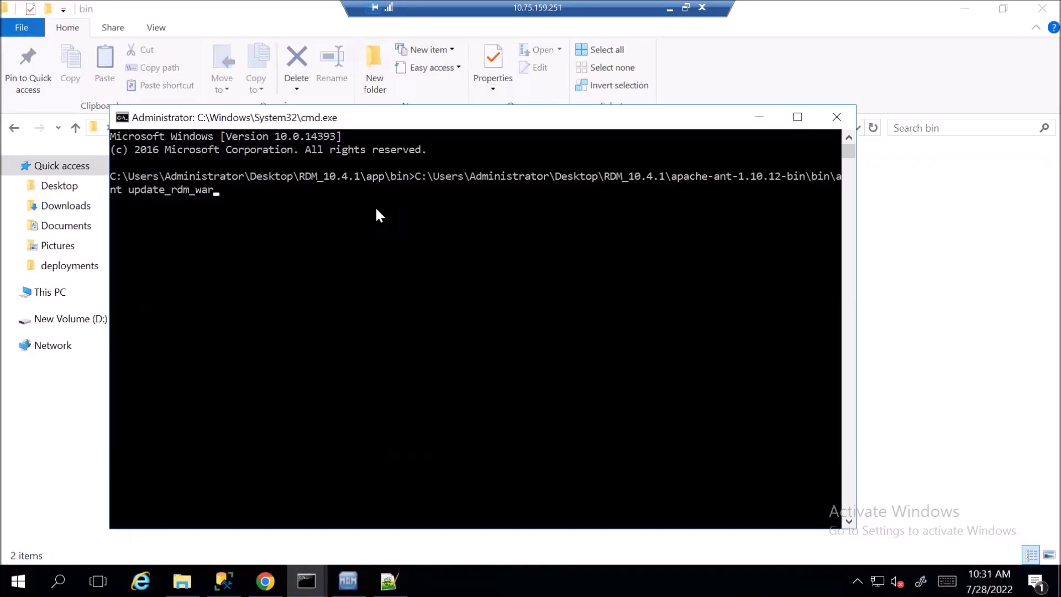
key("Return")
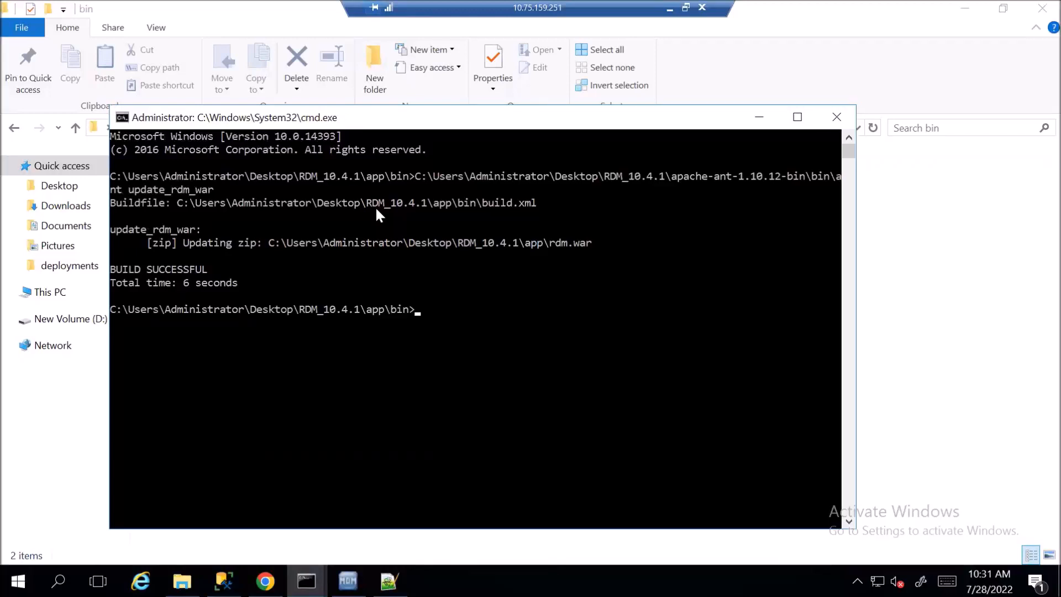
key("Up")
Rerun the build as ant update_rdmexternalcall_ear to success, then show the app folder in Explorer
key("BackSpace")
key("BackSpace")
key("BackSpace")
key("BackSpace")
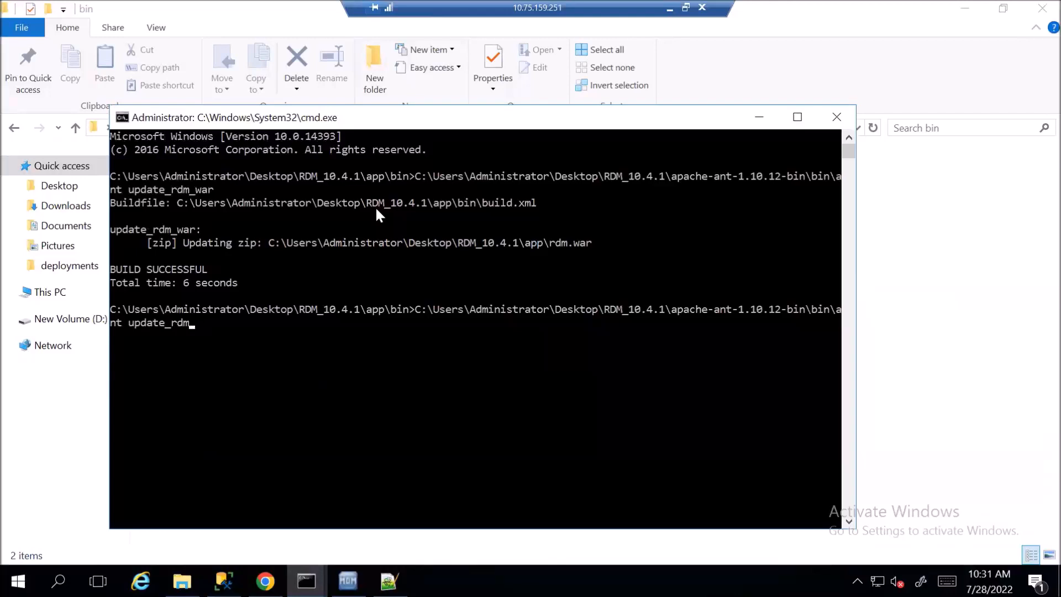
type("externalcall_ear")
key("Return")
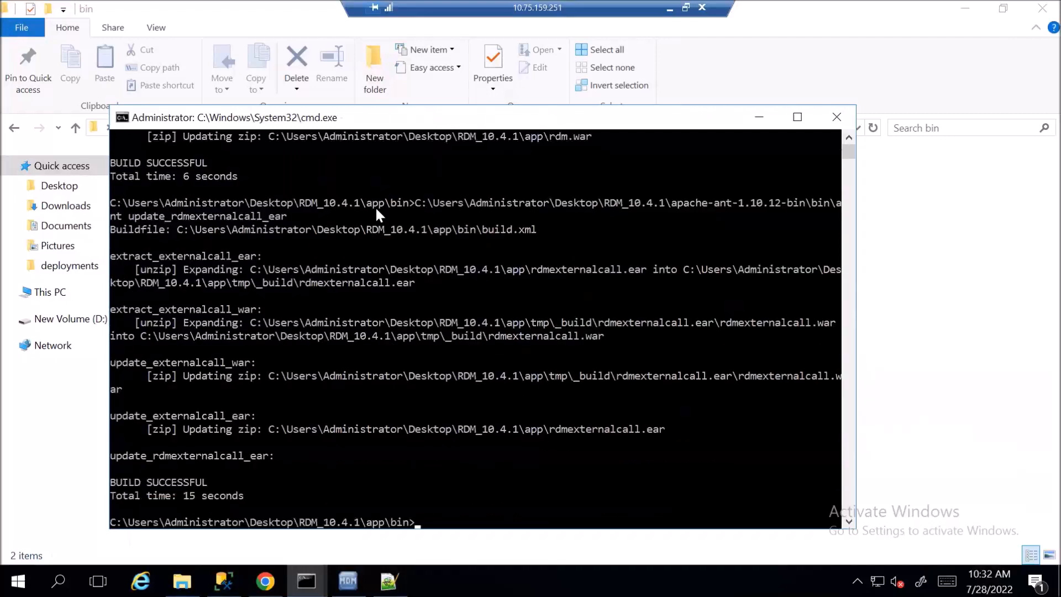
scroll(426, 243, "down", 1)
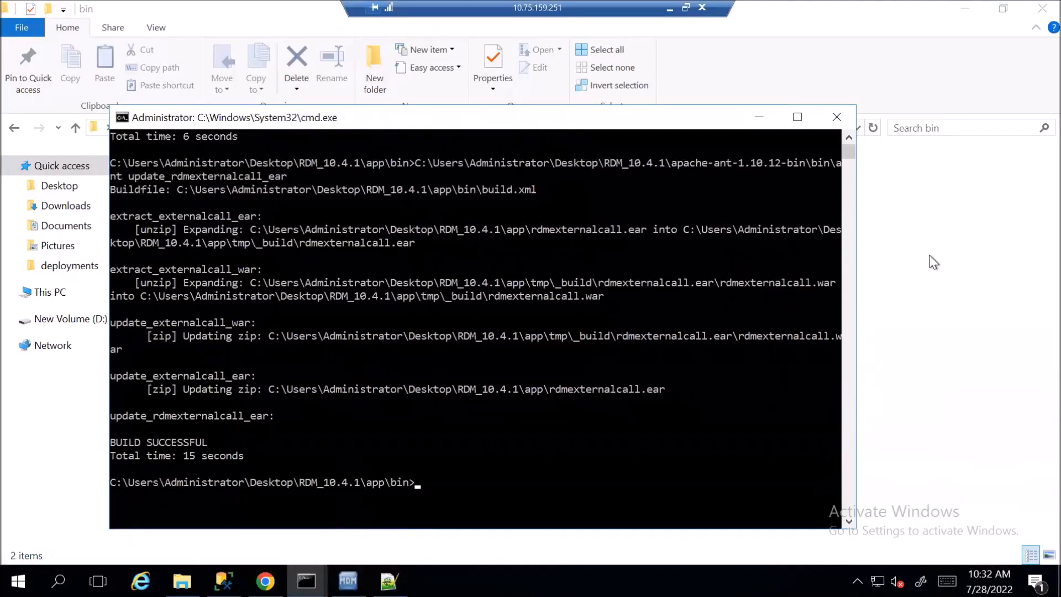
left_click(934, 262)
left_click(197, 128)
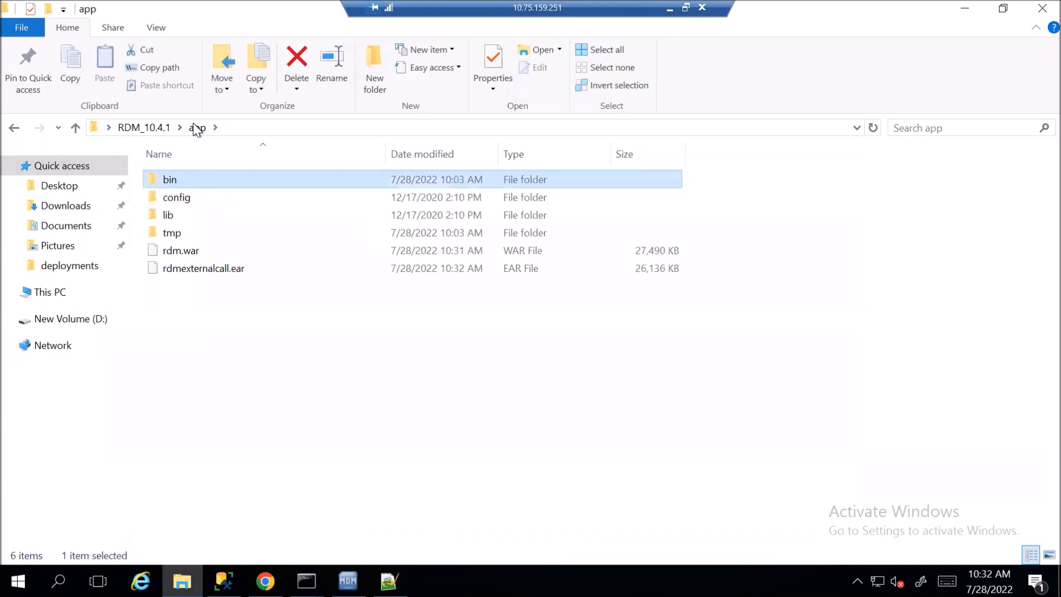
Paste rdm.war and rdmexternalcall.ear into D:\jboss-eap-7.3\standalone\deployments and refresh to see .isdeploying markers
left_click_drag(205, 291, 181, 248)
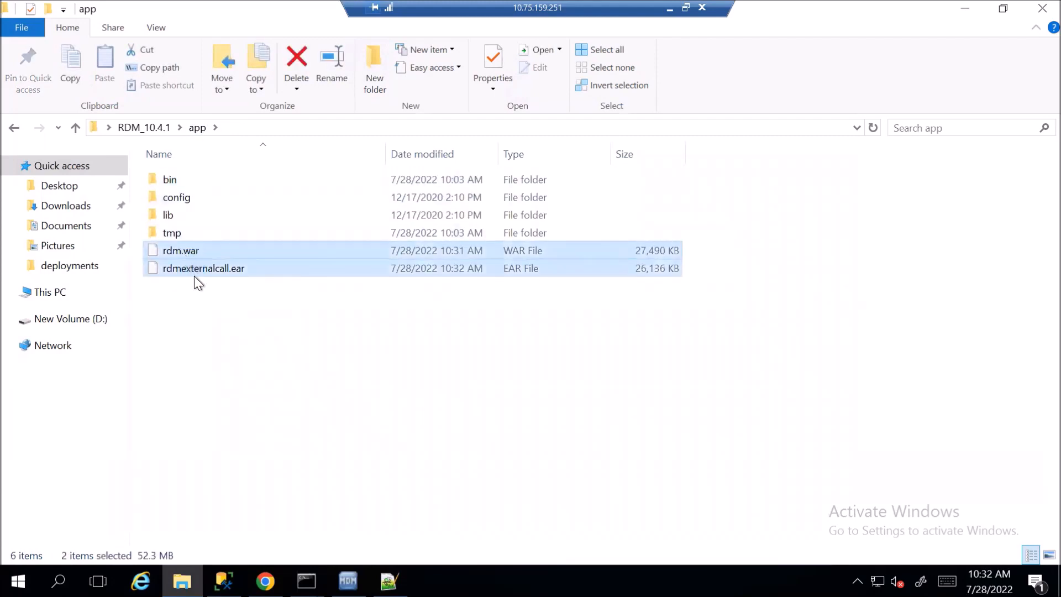
left_click(78, 320)
double_click(231, 196)
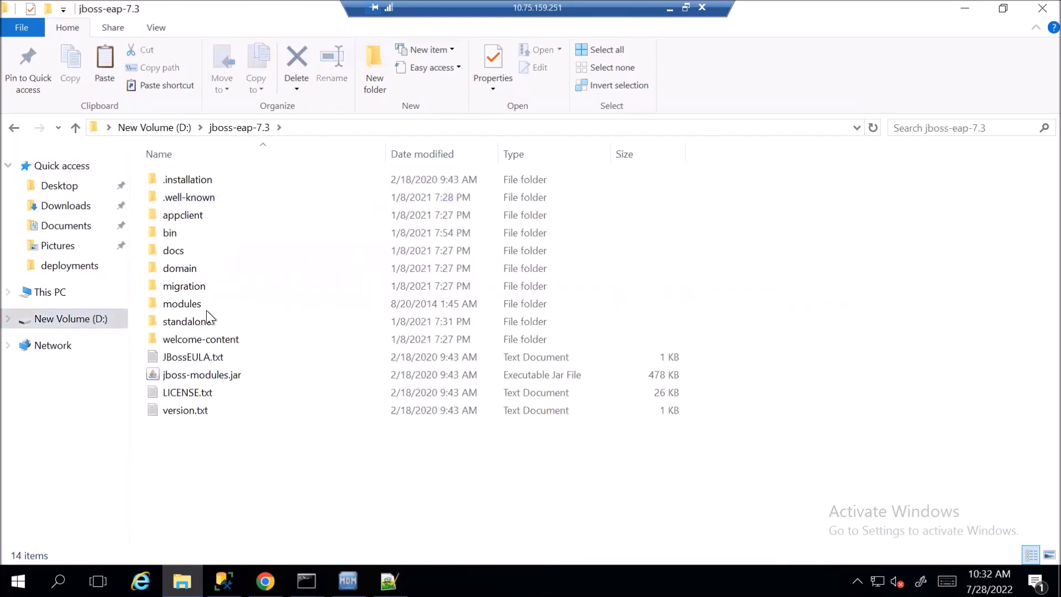
double_click(206, 320)
double_click(211, 218)
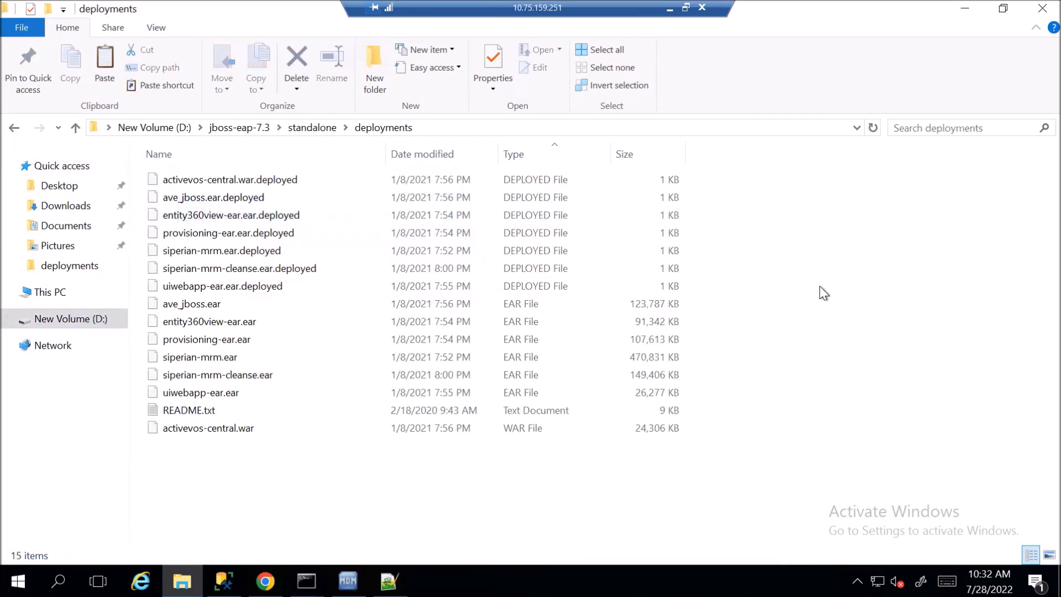
key("ctrl+v")
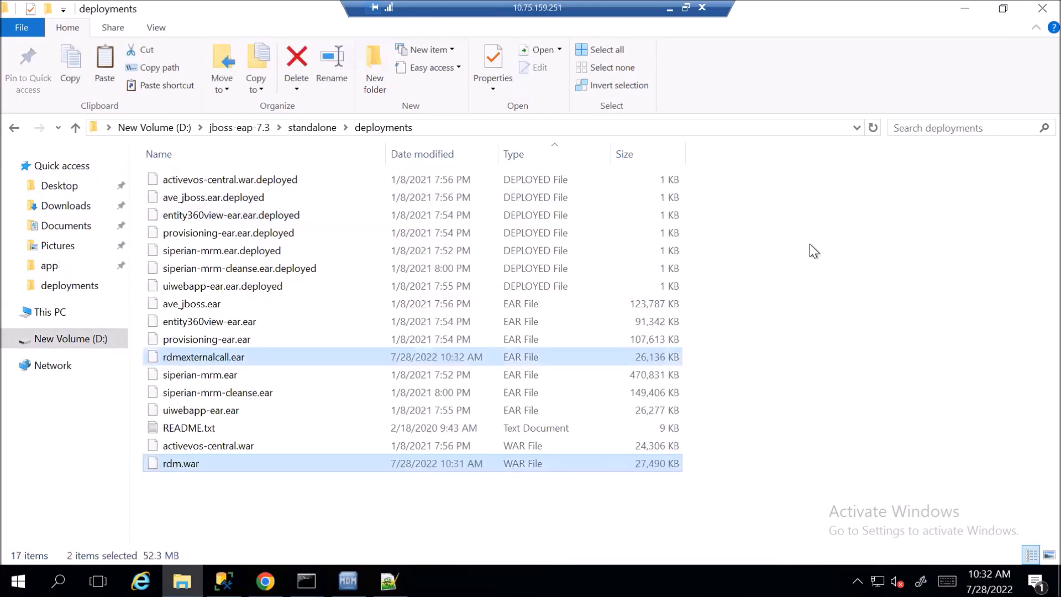
right_click(807, 208)
left_click(753, 284)
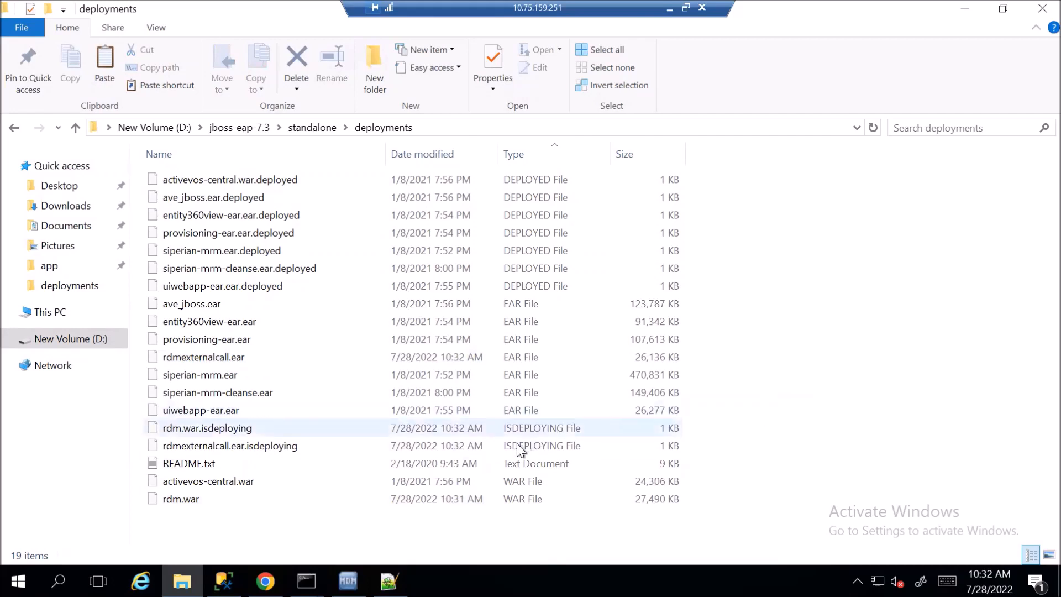
Confirm both files show .deployed markers, advance to the BPR deployment slide, and return to ActiveVOS Console
left_click(871, 128)
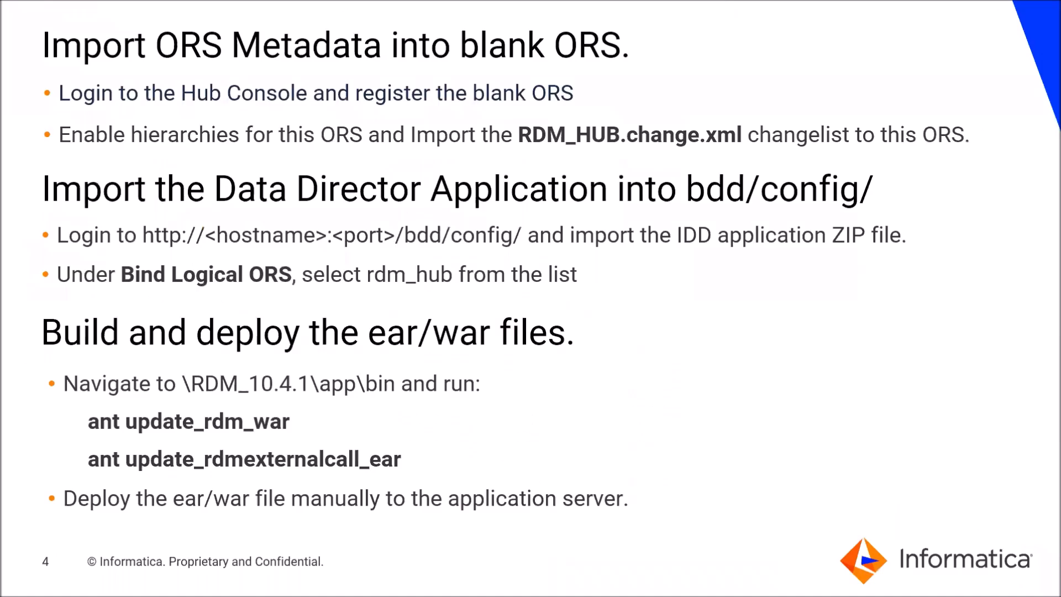
key("Right")
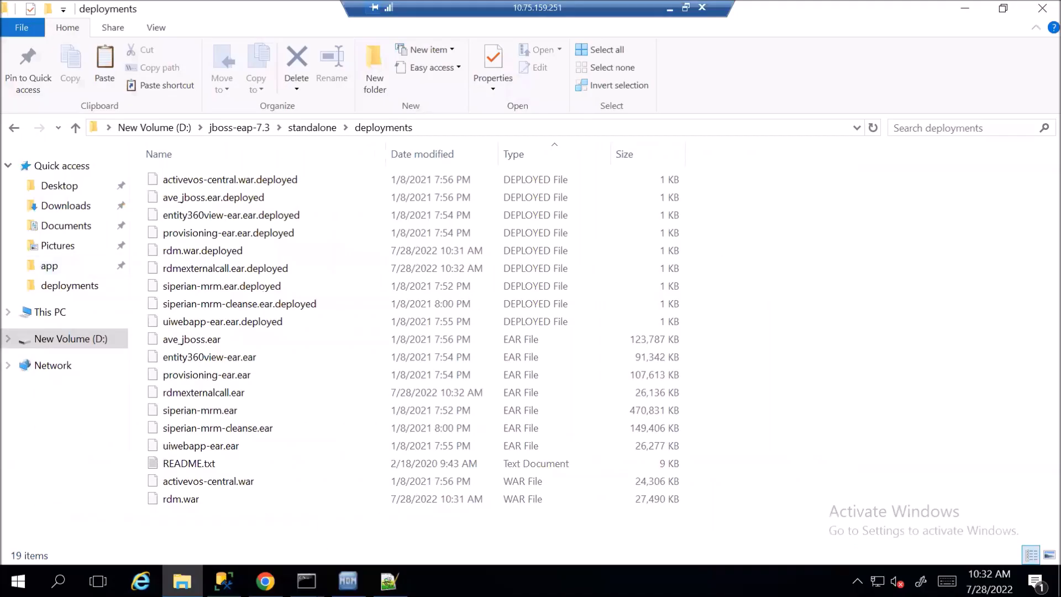
left_click(266, 581)
left_click(260, 15)
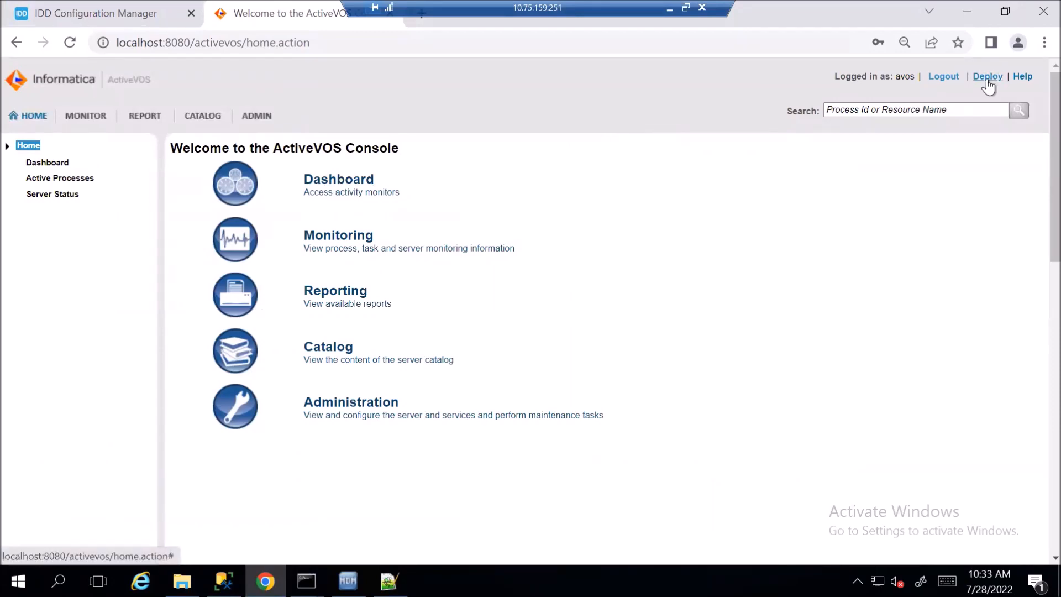
Deploy RDM_10.4.1\workflow\InfaRDMWorkflow.bpr and close the deployment log showing 3 warnings
left_click(988, 77)
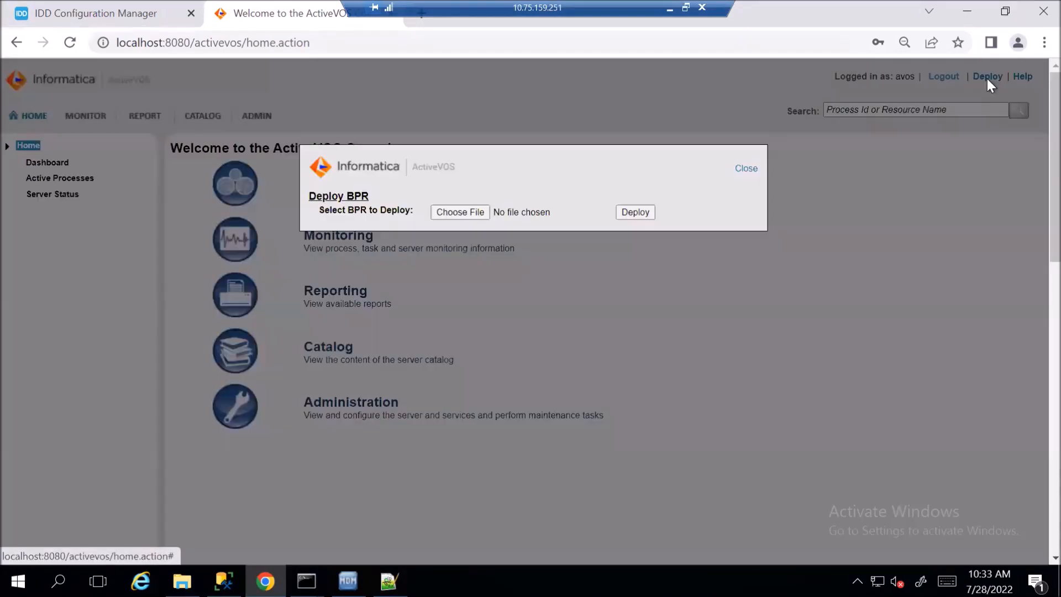
left_click(472, 214)
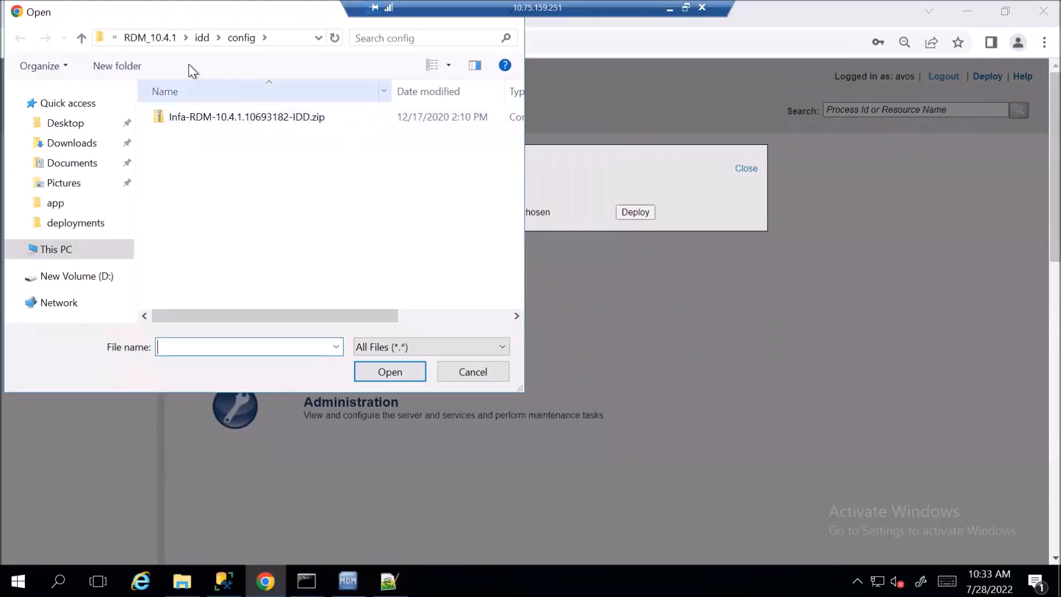
left_click(158, 42)
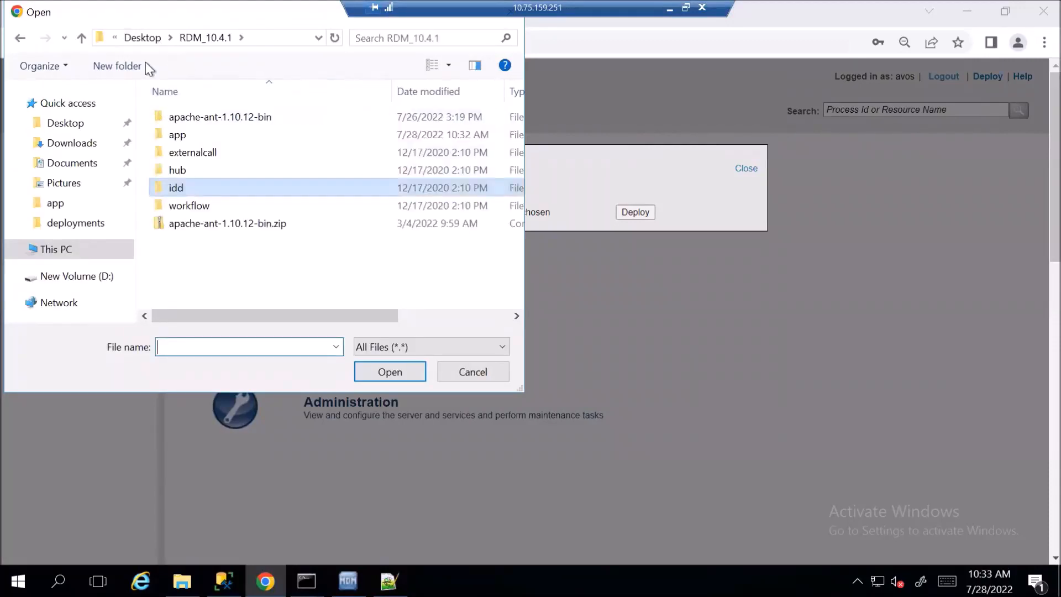
double_click(192, 207)
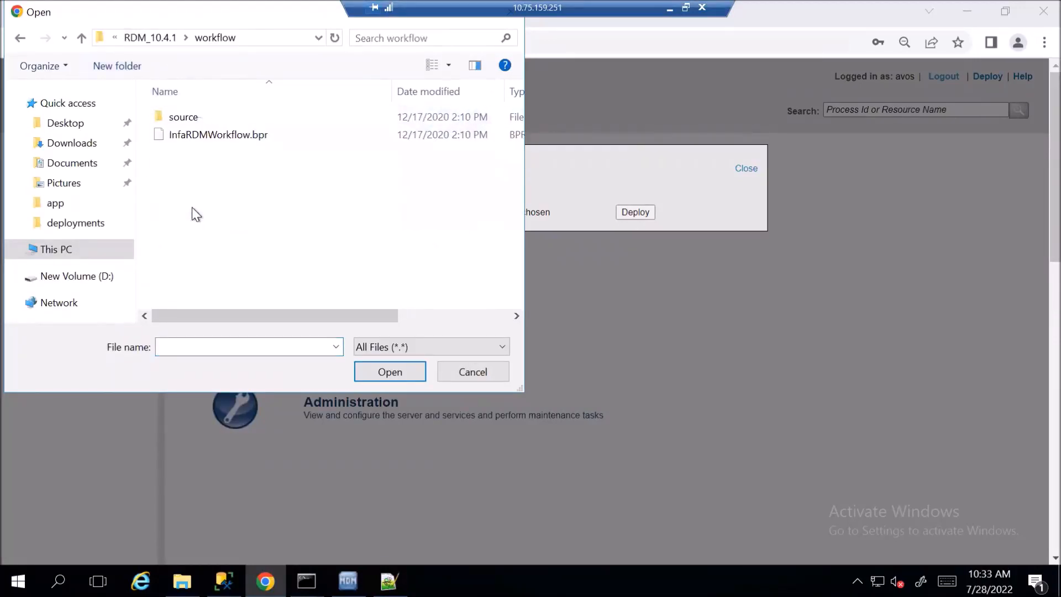
left_click(206, 136)
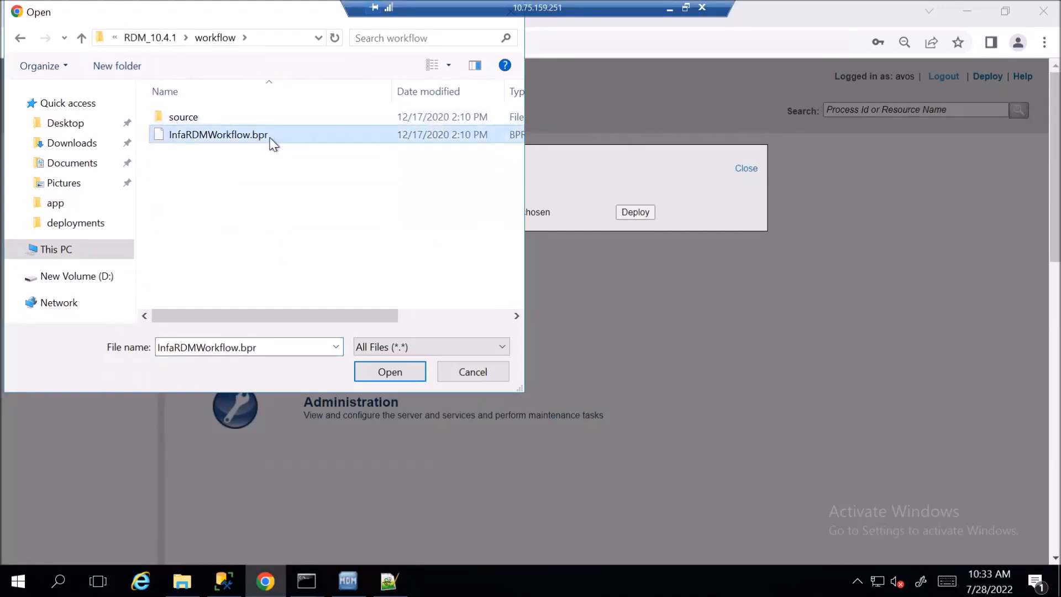
left_click(410, 372)
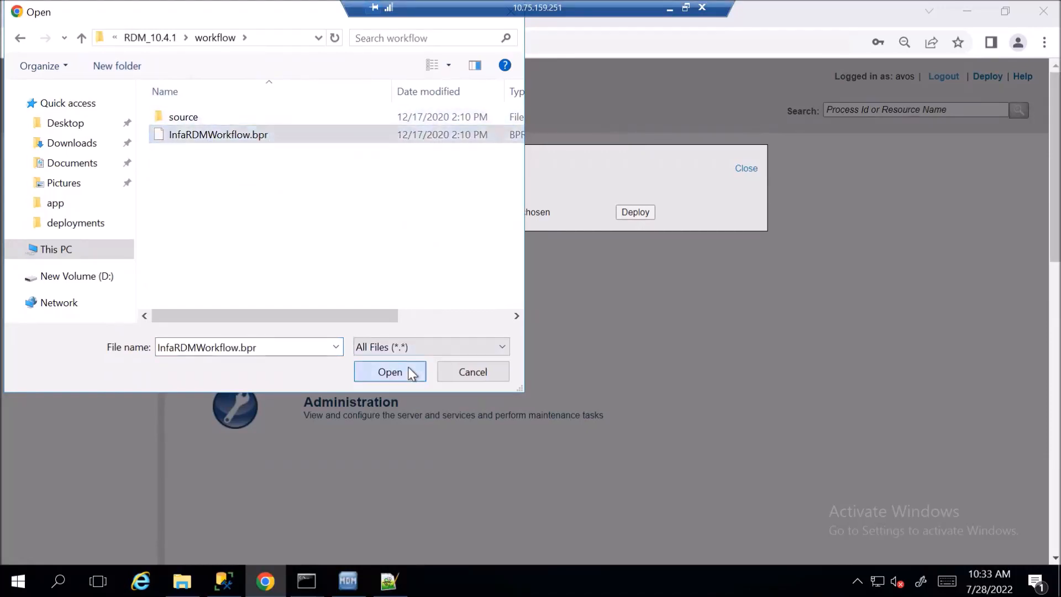
left_click(645, 218)
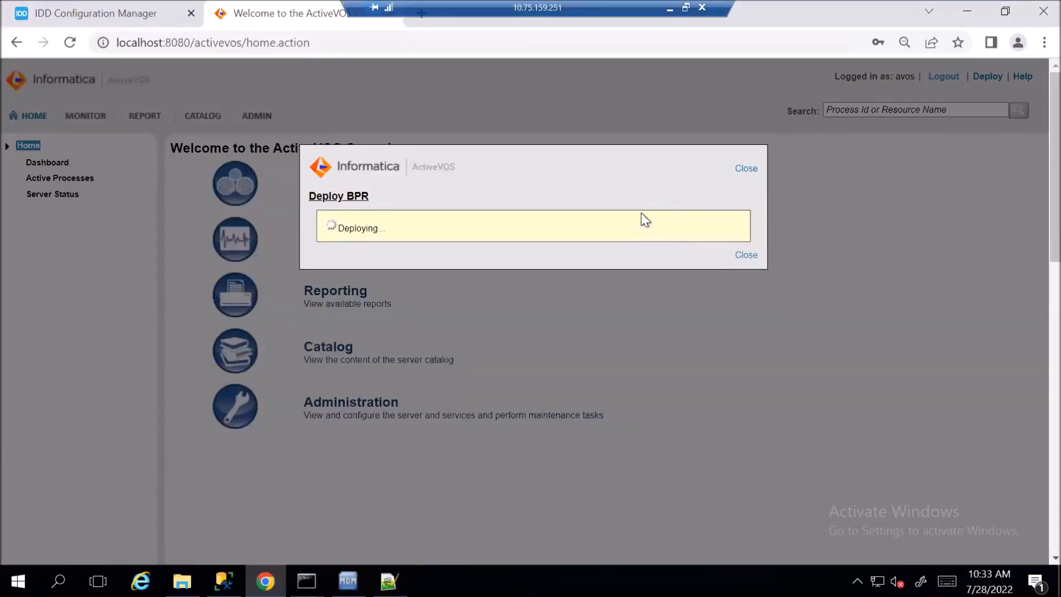
scroll(580, 296, "down", 10)
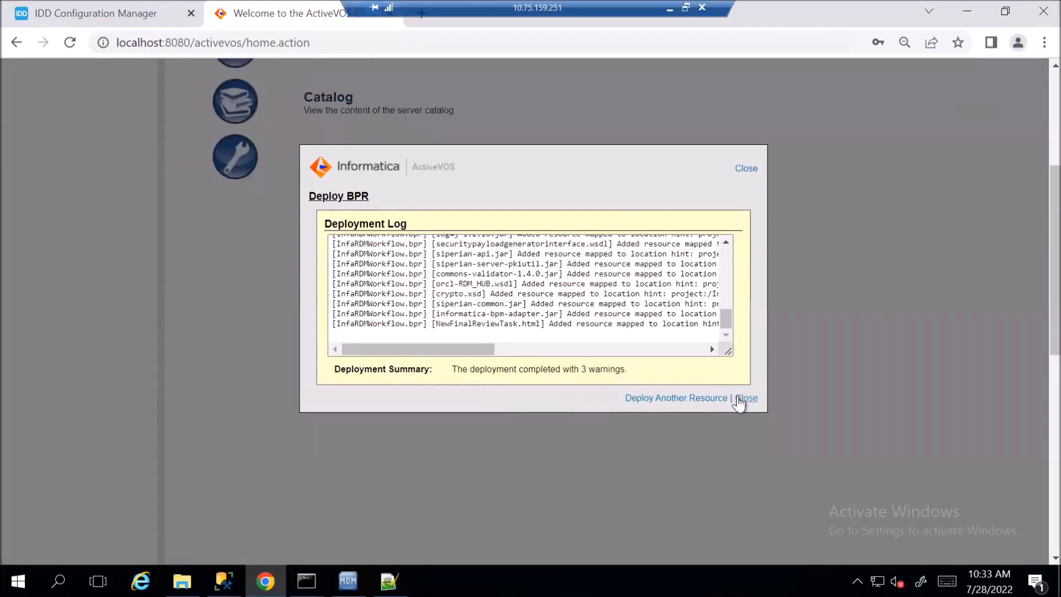
left_click(745, 398)
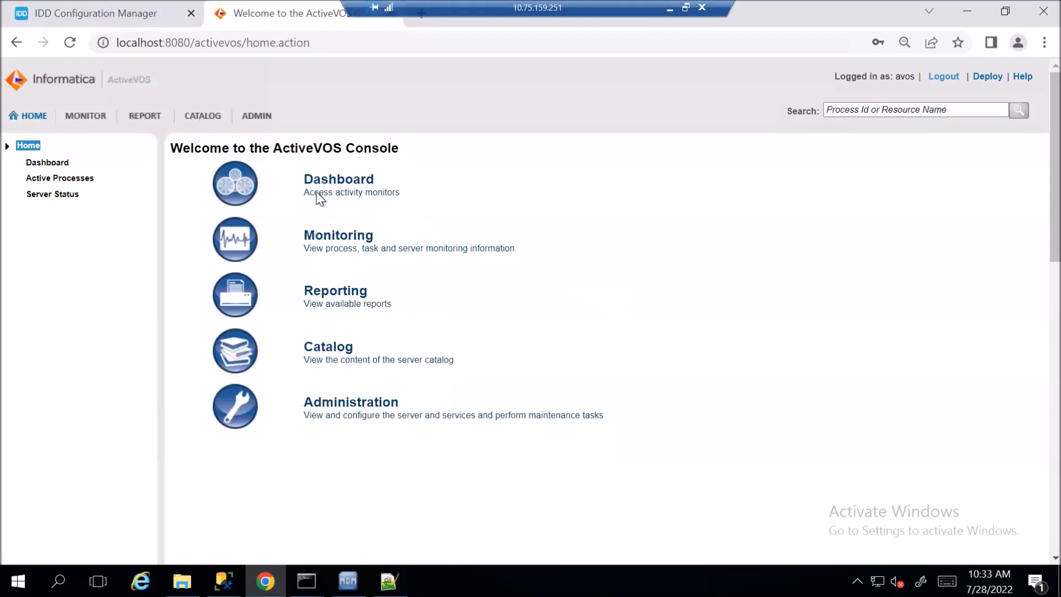
left_click(259, 116)
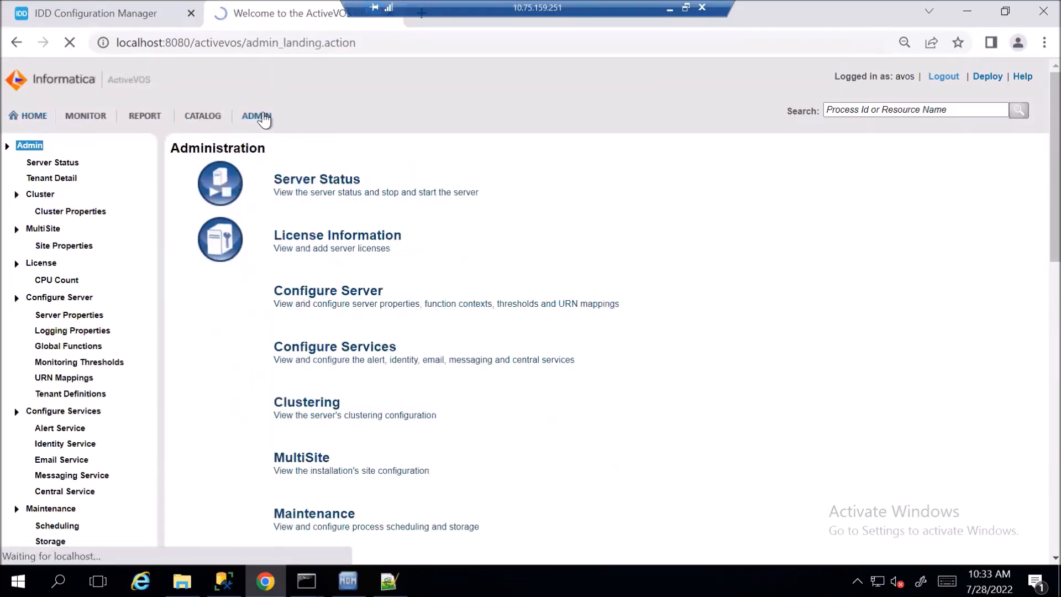
scroll(105, 287, "down", 3)
scroll(88, 334, "up", 3)
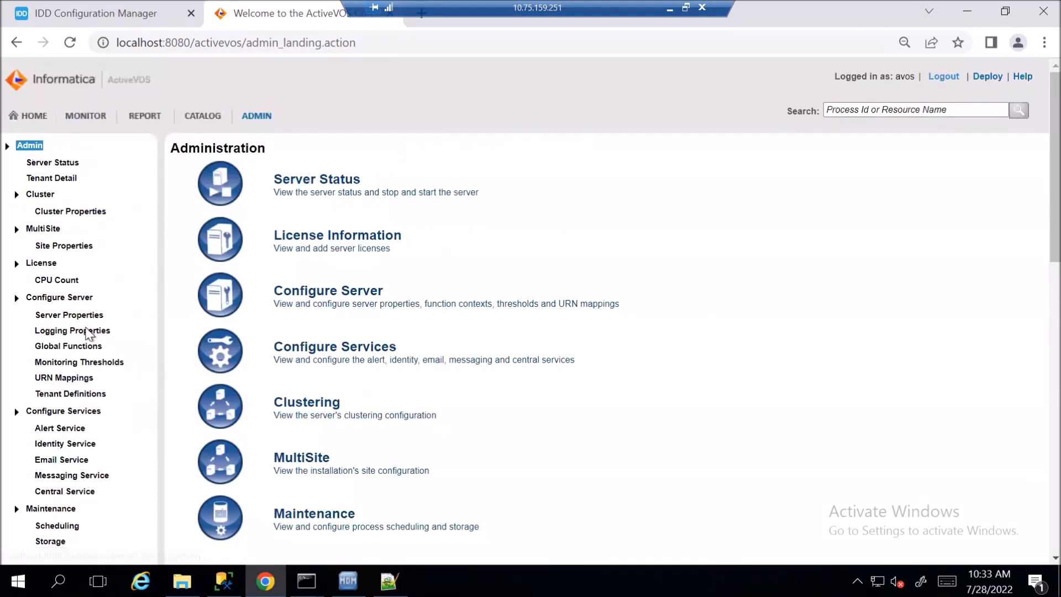
left_click(63, 378)
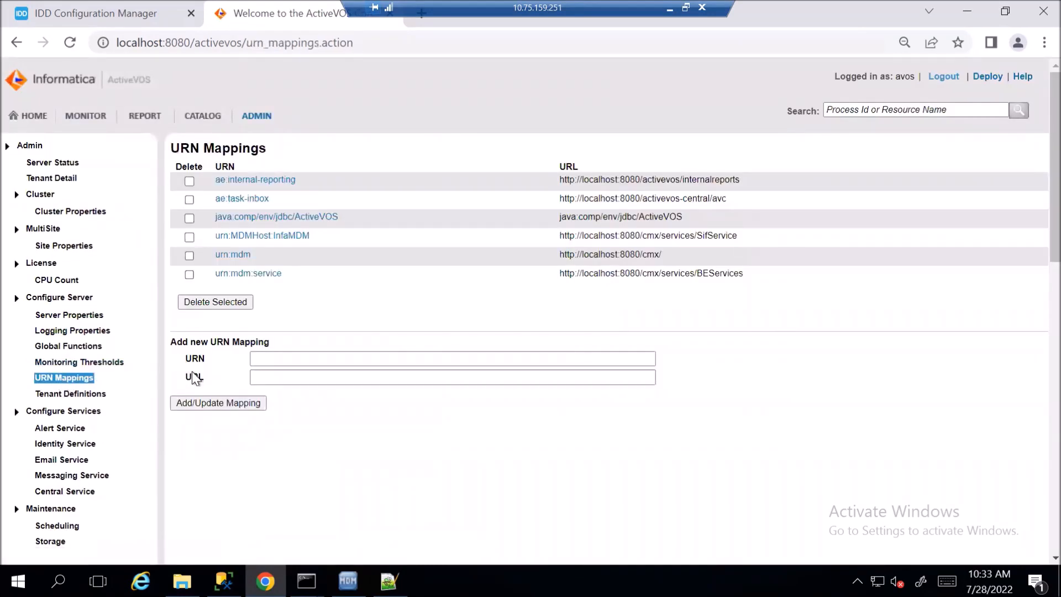
left_click(270, 358)
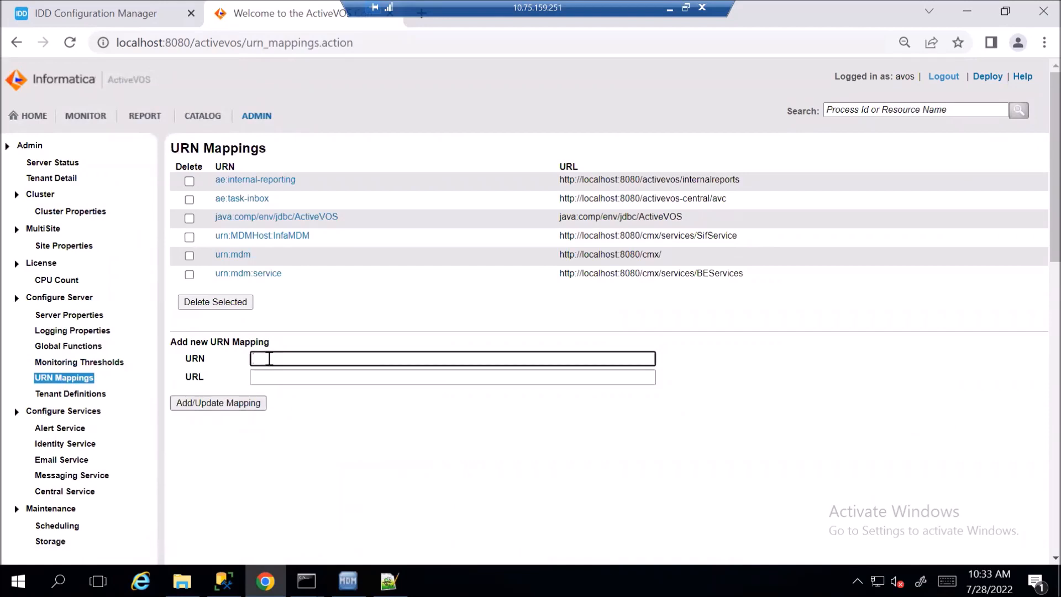
type("mdmcsres")
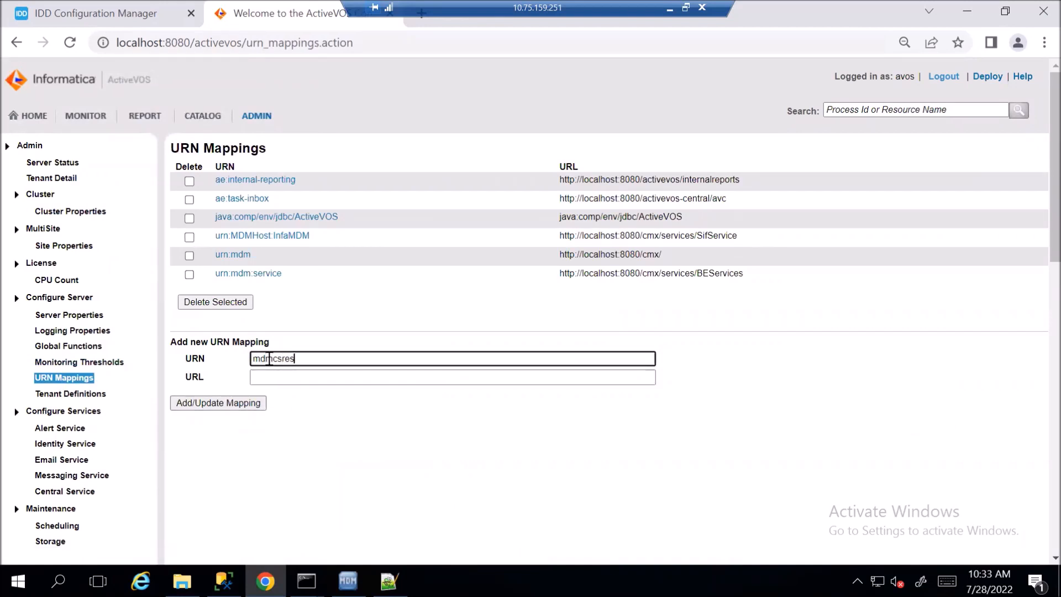
type("t:service")
key("Tab")
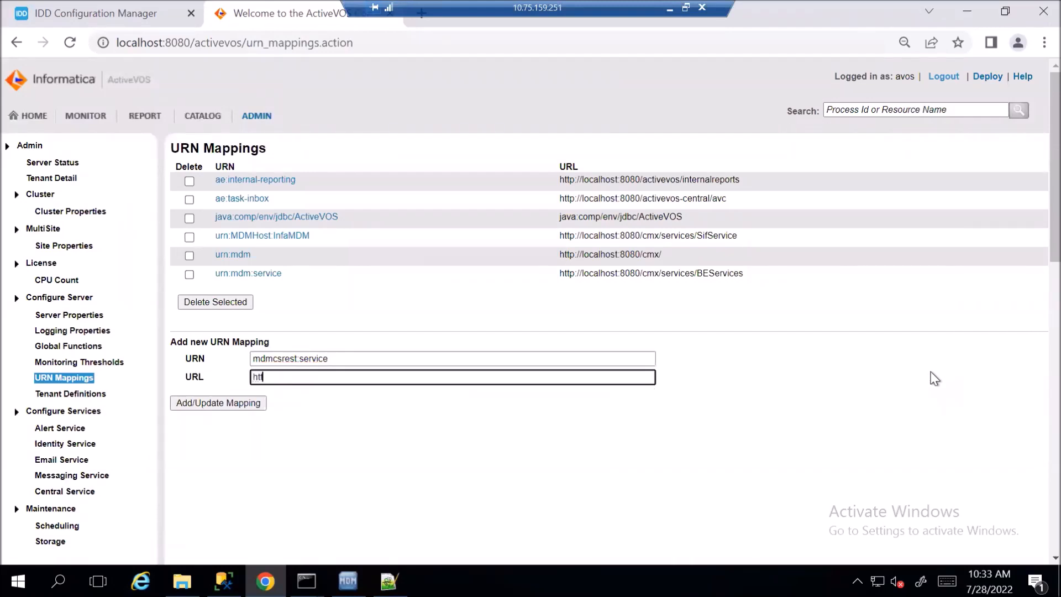
type("http://localhost:8080/cmx/cs/")
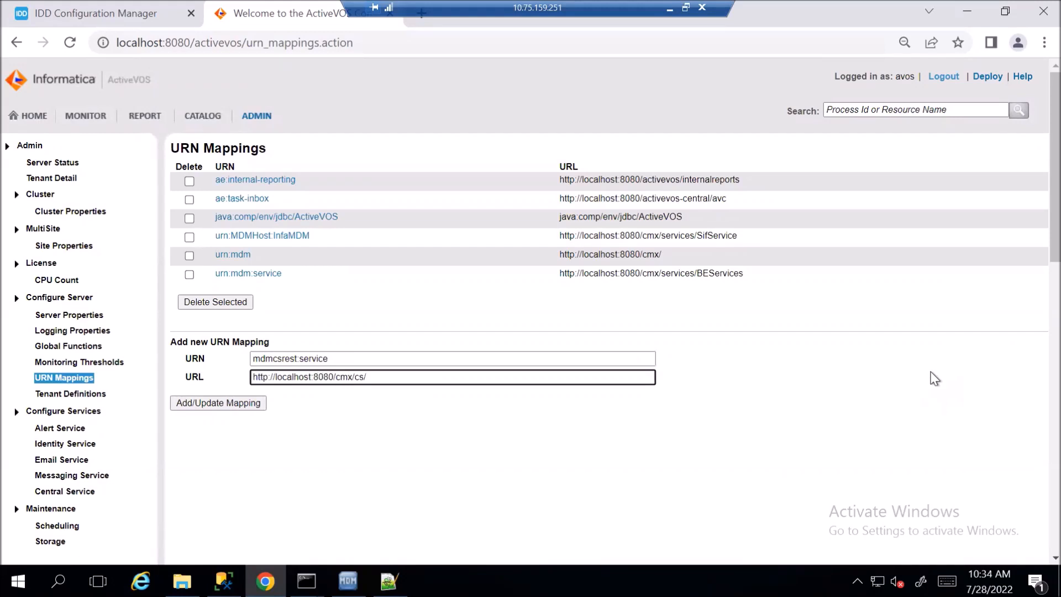
left_click(254, 407)
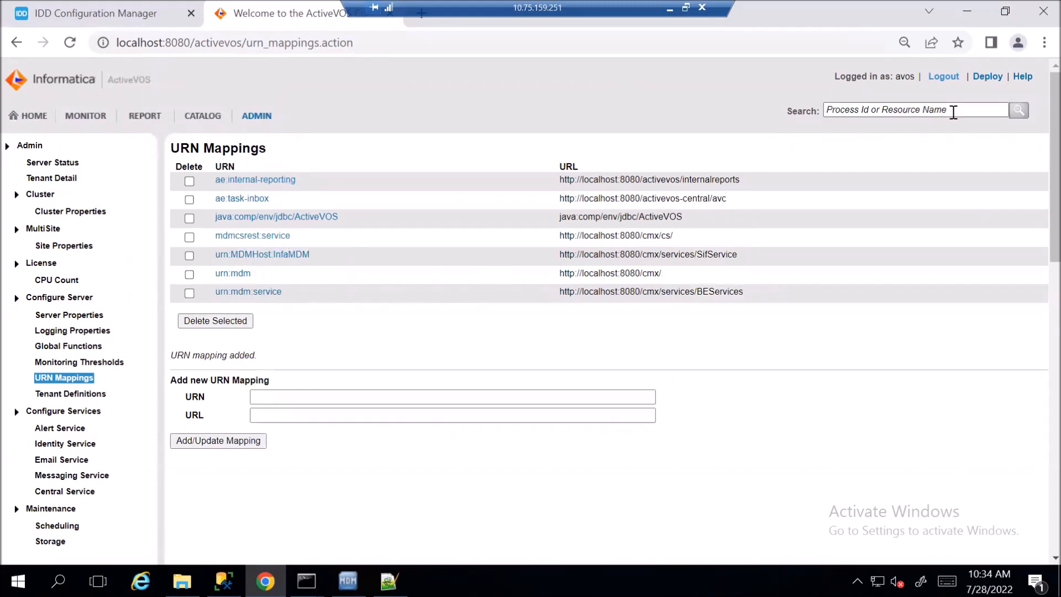
left_click(958, 80)
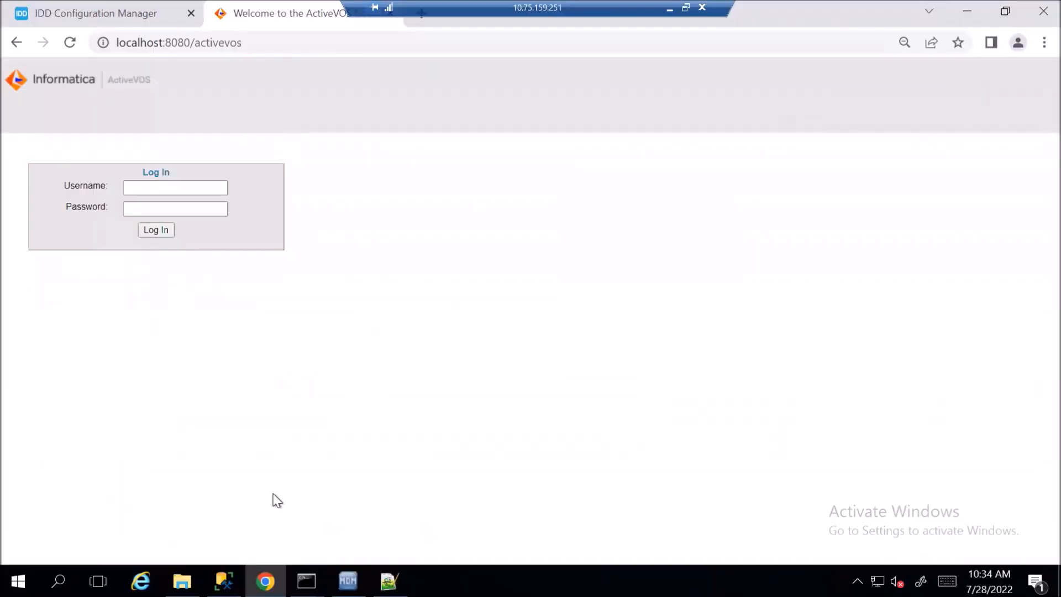
Browse to RDM_10.4.1\hub\Scripts for Data Load and open InsertLOOKUPDataStage.sql in Notepad++
mouse_move(224, 581)
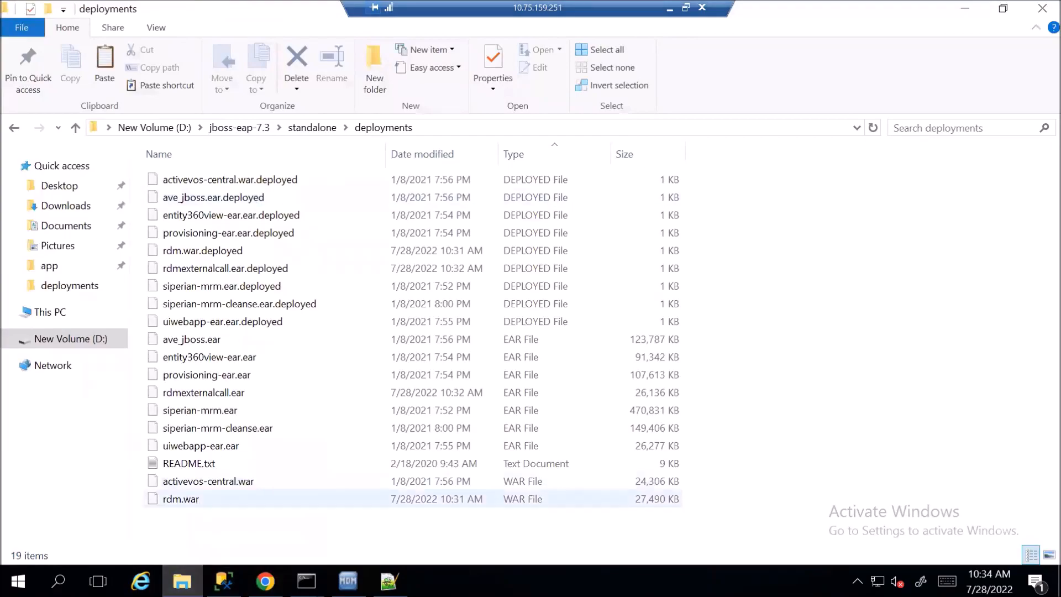
key("super+d")
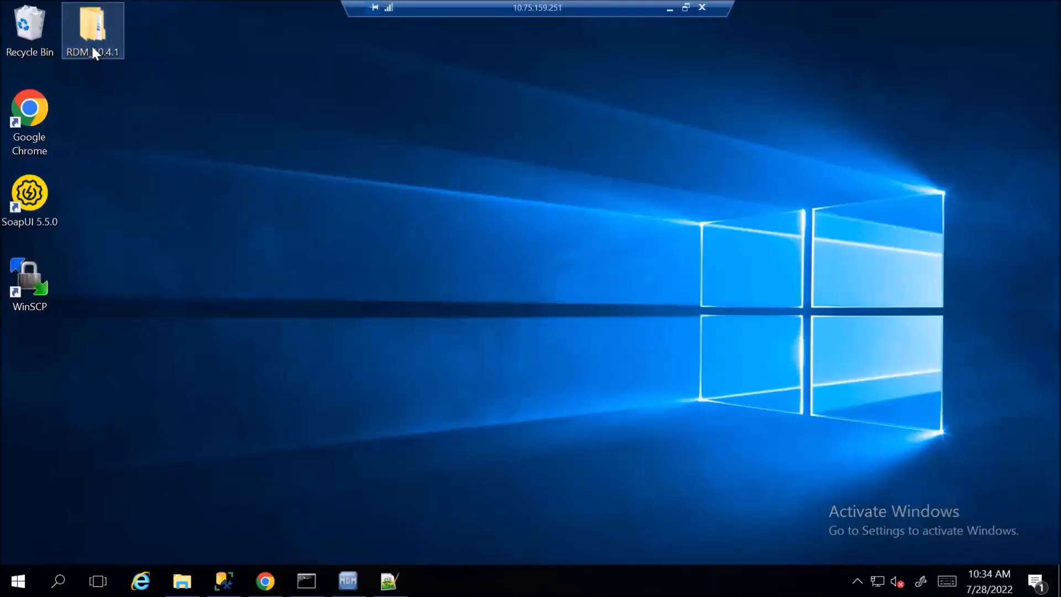
double_click(93, 47)
left_click_drag(559, 8, 659, 5)
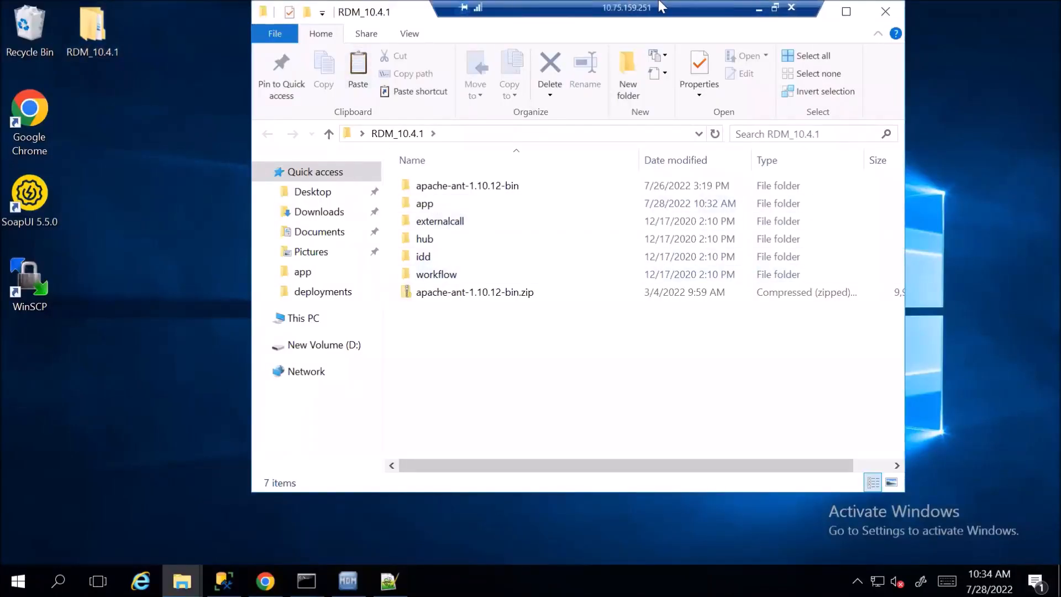
double_click(437, 10)
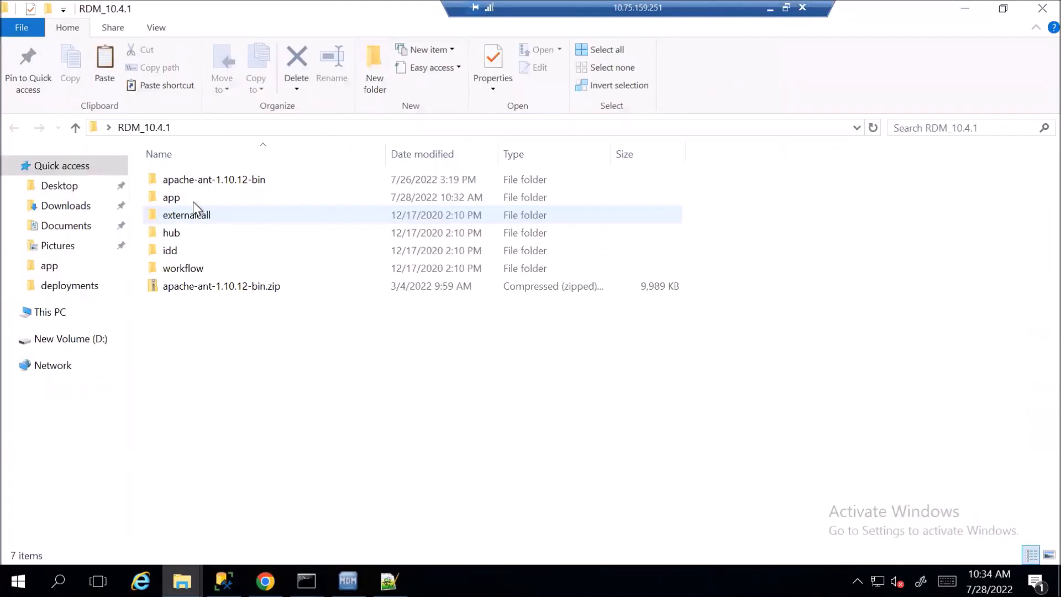
double_click(193, 201)
left_click(14, 128)
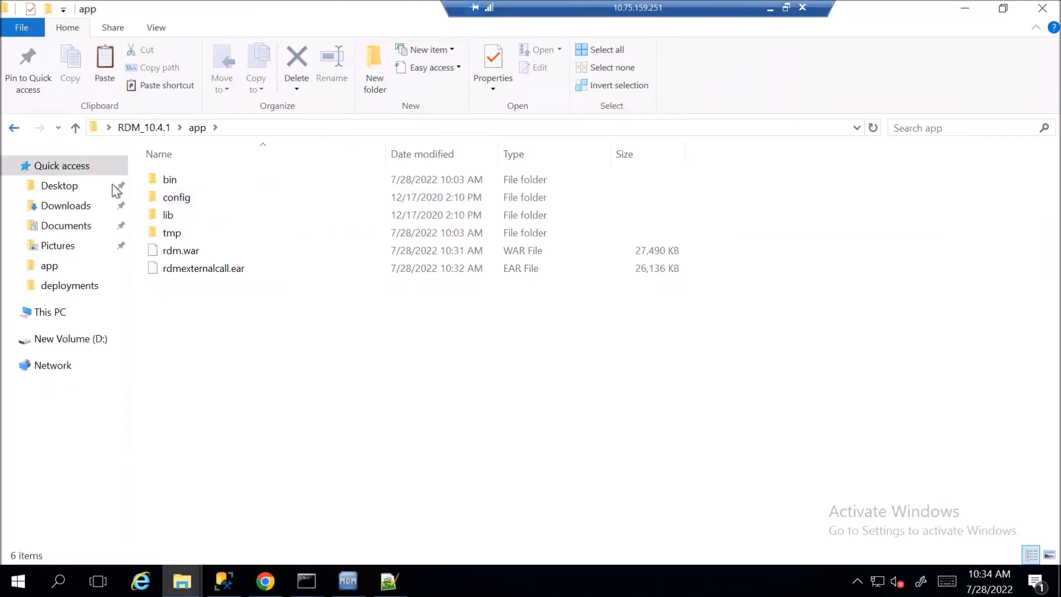
double_click(181, 234)
left_click(216, 200)
double_click(216, 200)
left_click(237, 182)
right_click(235, 185)
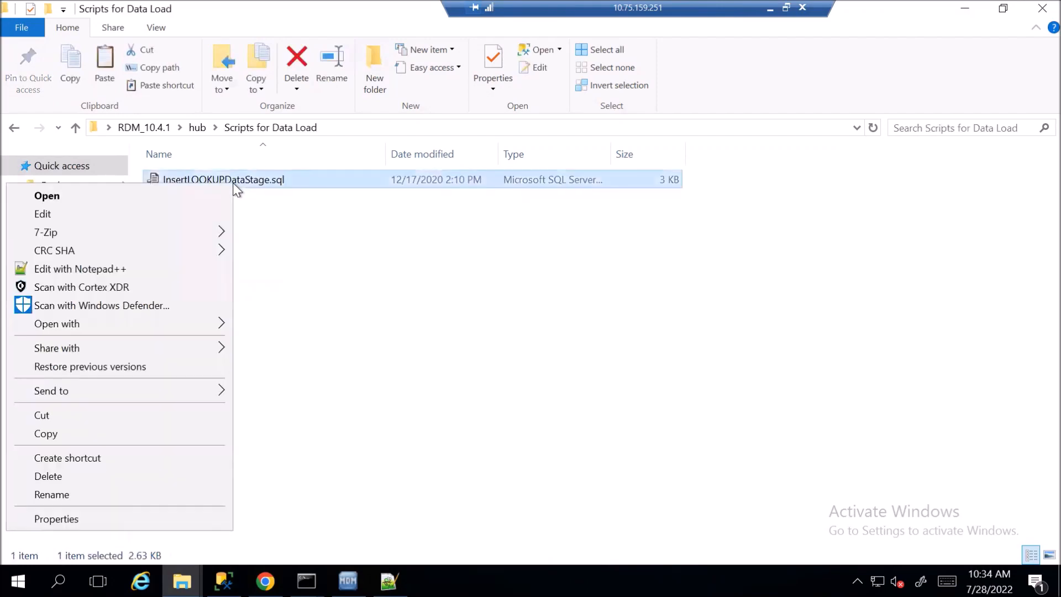
left_click(144, 266)
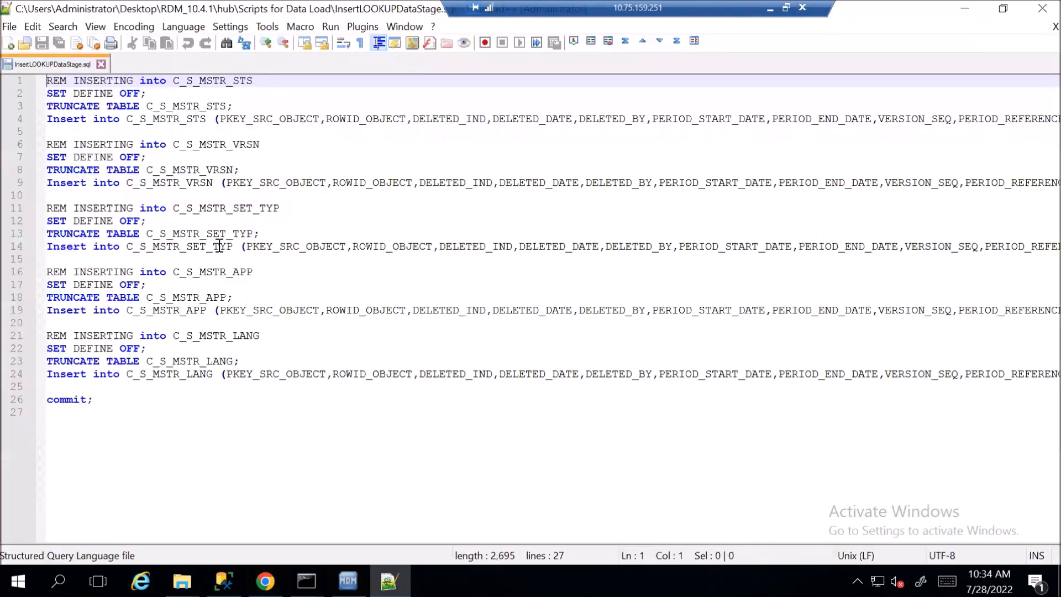
Clear then restore the 27-line script and select all of it for copying
key("ctrl+a")
key("Delete")
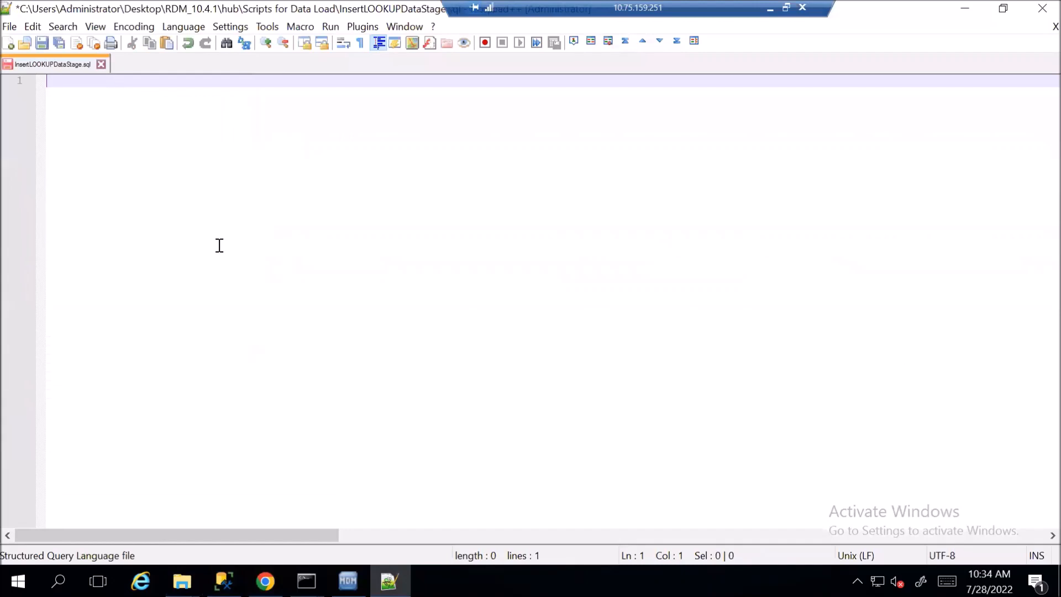
key("ctrl+z")
key("ctrl+a")
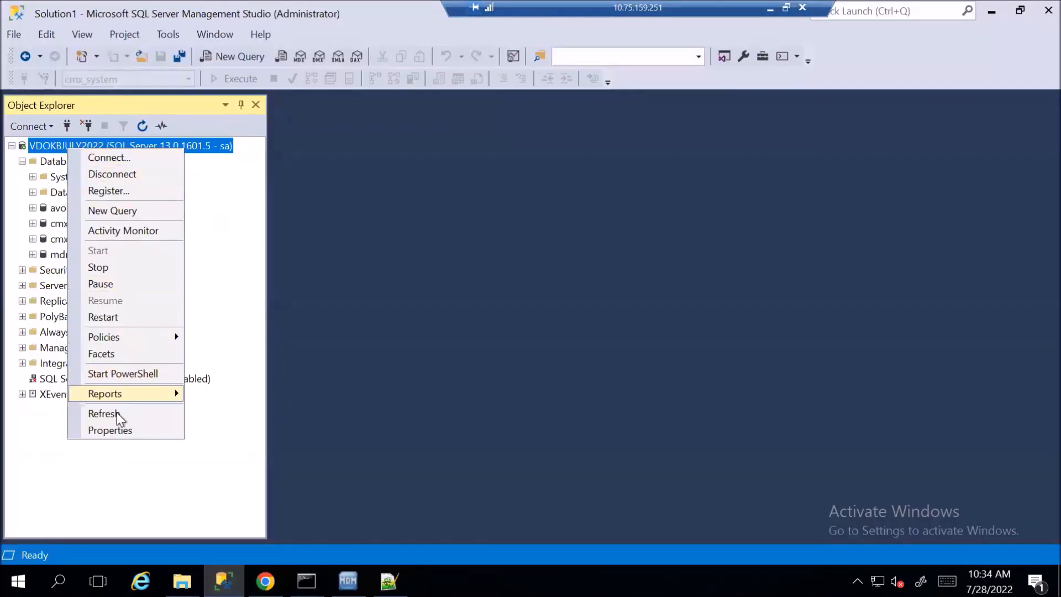
Expand Databases and open a New Query window on rdm_hub
left_click(121, 414)
left_click(59, 161)
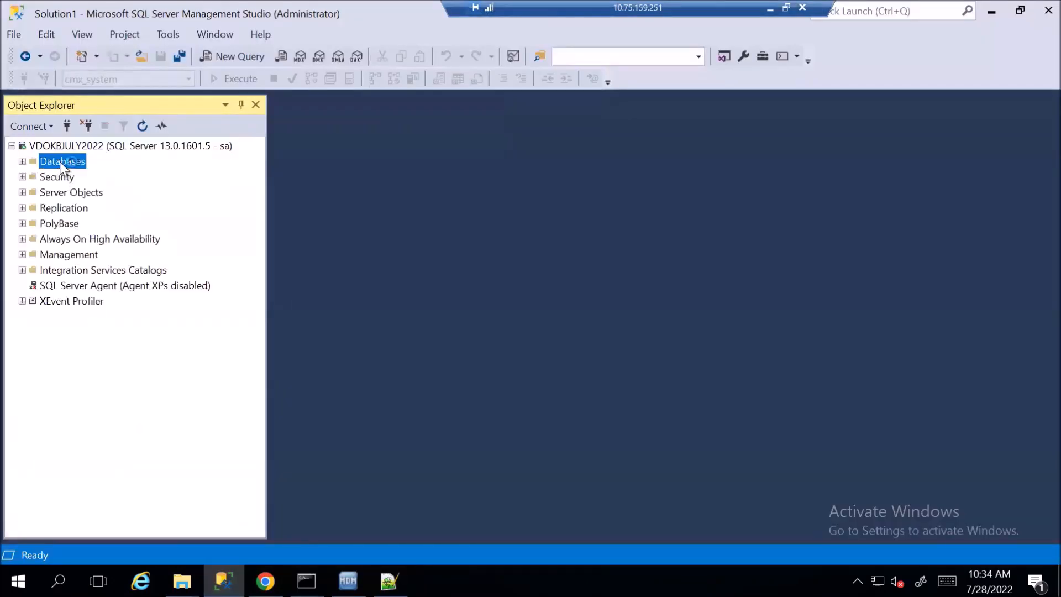
double_click(60, 162)
right_click(64, 271)
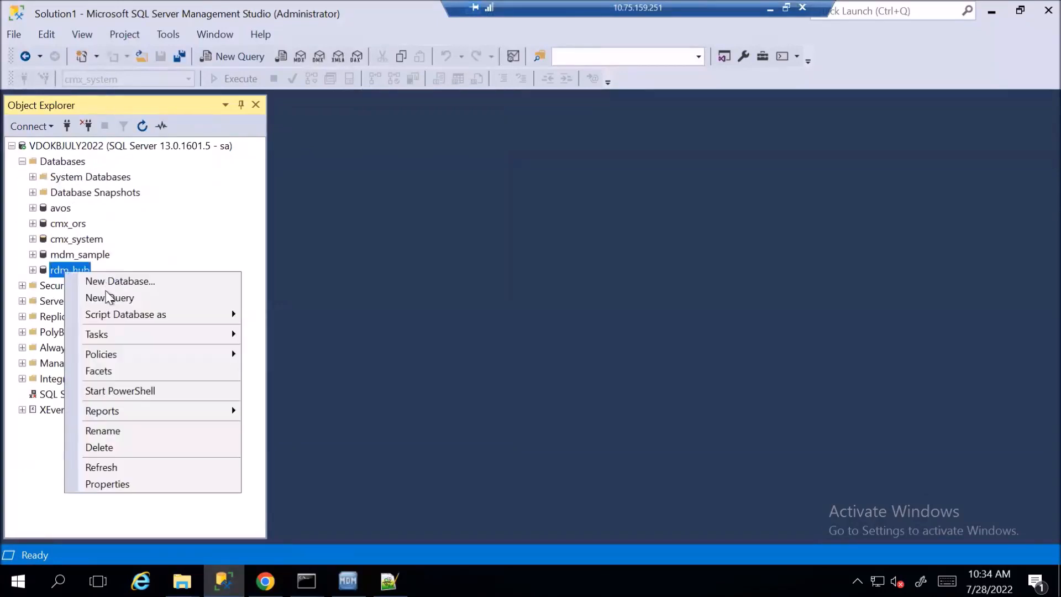
left_click(113, 298)
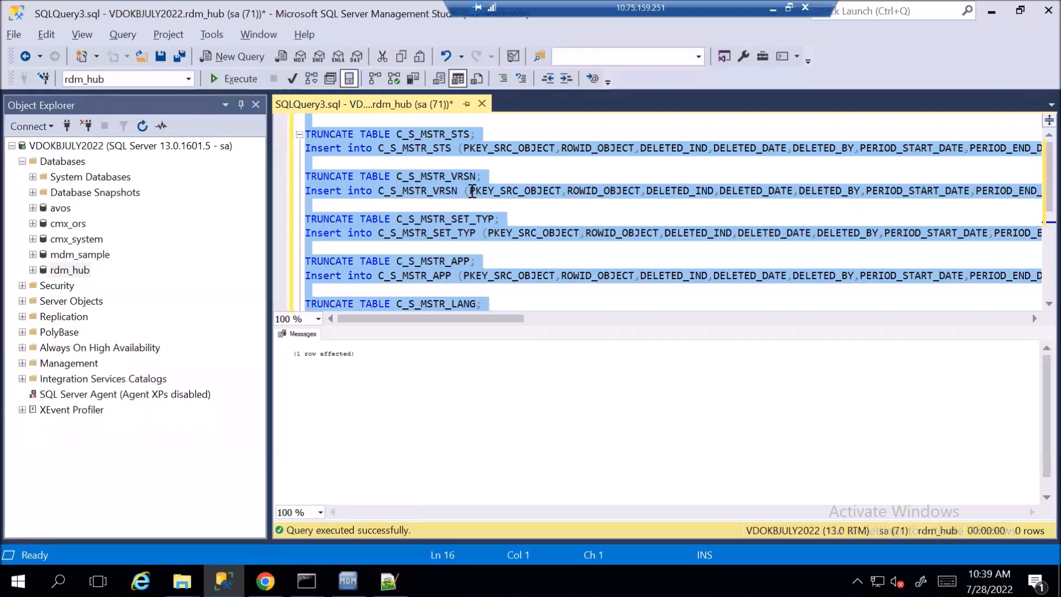
Select the whole pasted lookup TRUNCATE/INSERT script and execute it with F5
left_click(472, 190)
key("ctrl+a")
left_click(473, 190)
key("ctrl+Home")
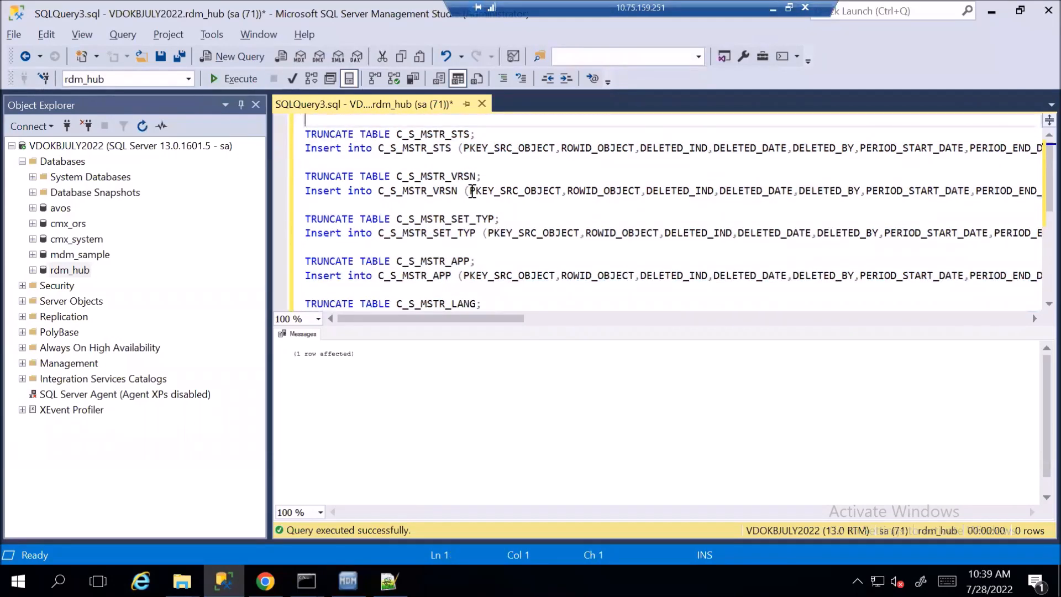
key("ctrl+a")
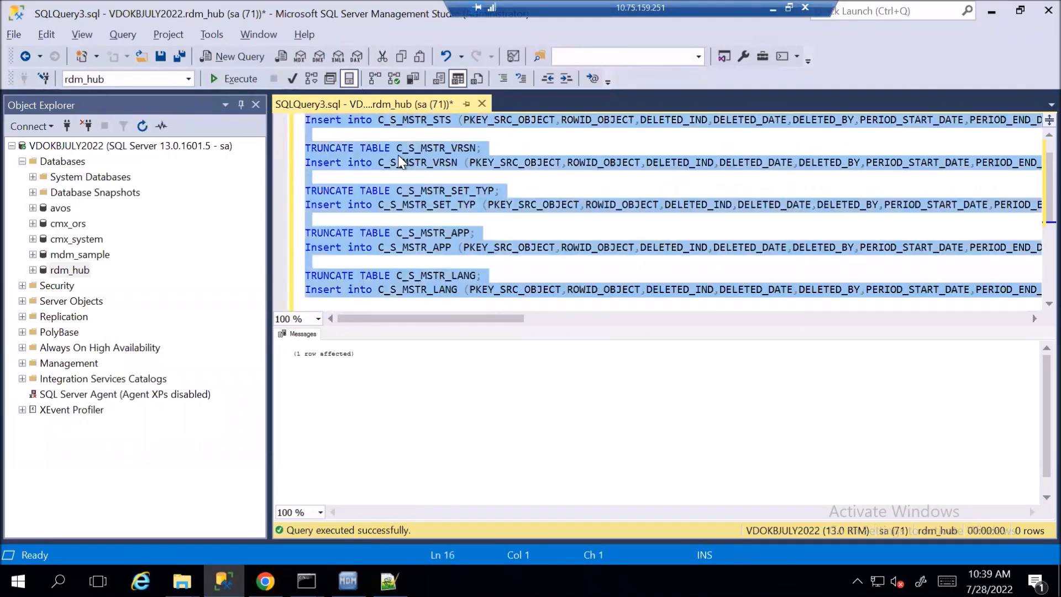
key("F5")
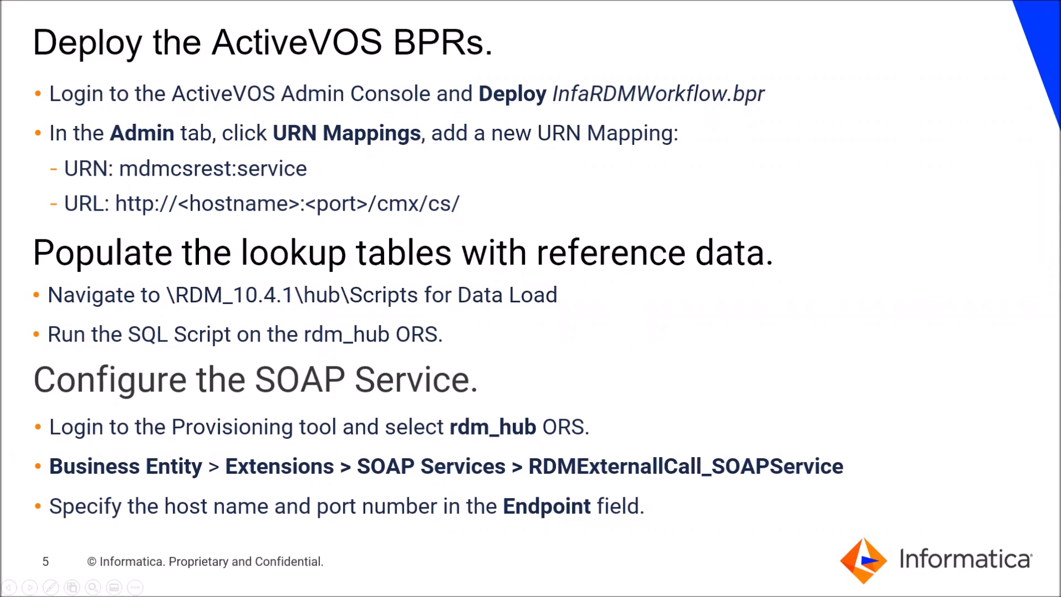
key("alt+Tab")
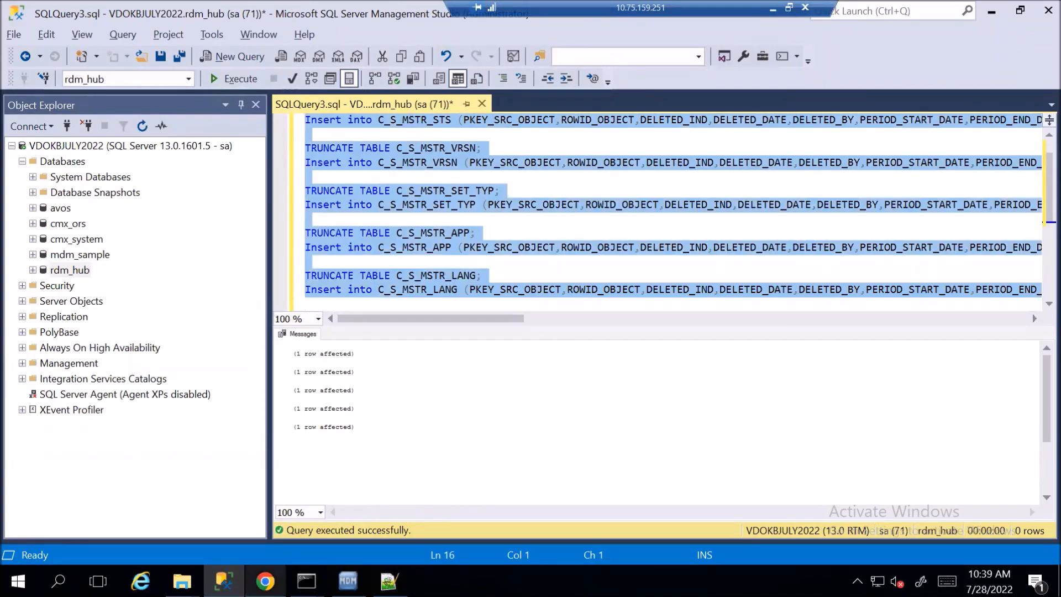
In a new browser tab, load the MDM Provisioning Tool at localhost:8080/provisioning/
mouse_move(265, 581)
left_click(265, 509)
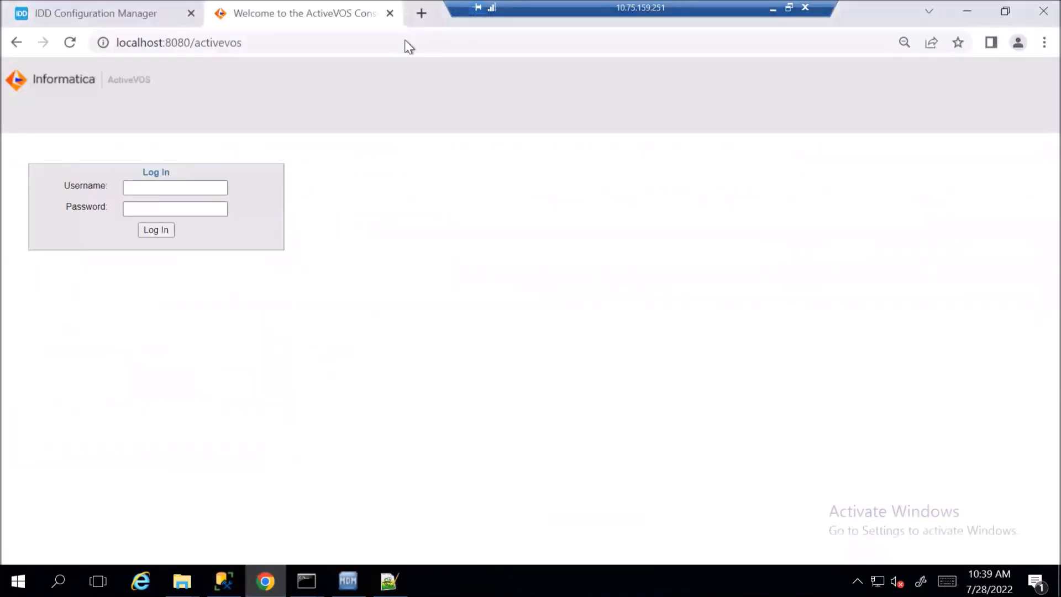
left_click(421, 16)
type("localhost:8080/activevos/")
key("BackSpace")
key("BackSpace")
key("BackSpace")
key("BackSpace")
key("BackSpace")
key("BackSpace")
key("BackSpace")
key("BackSpace")
key("BackSpace")
key("BackSpace")
type("pro")
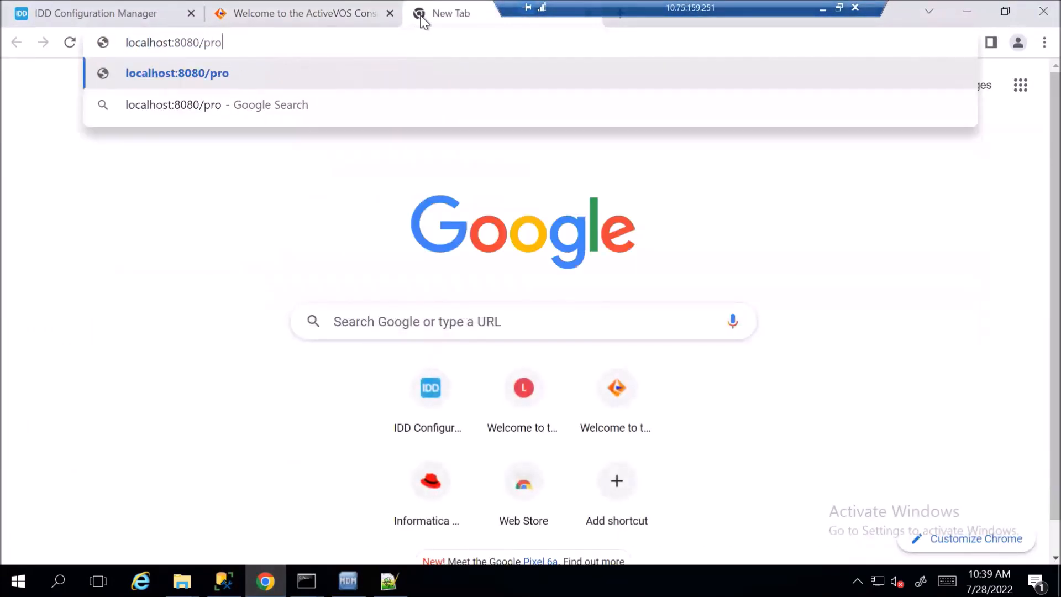
type("visioning/")
key("Return")
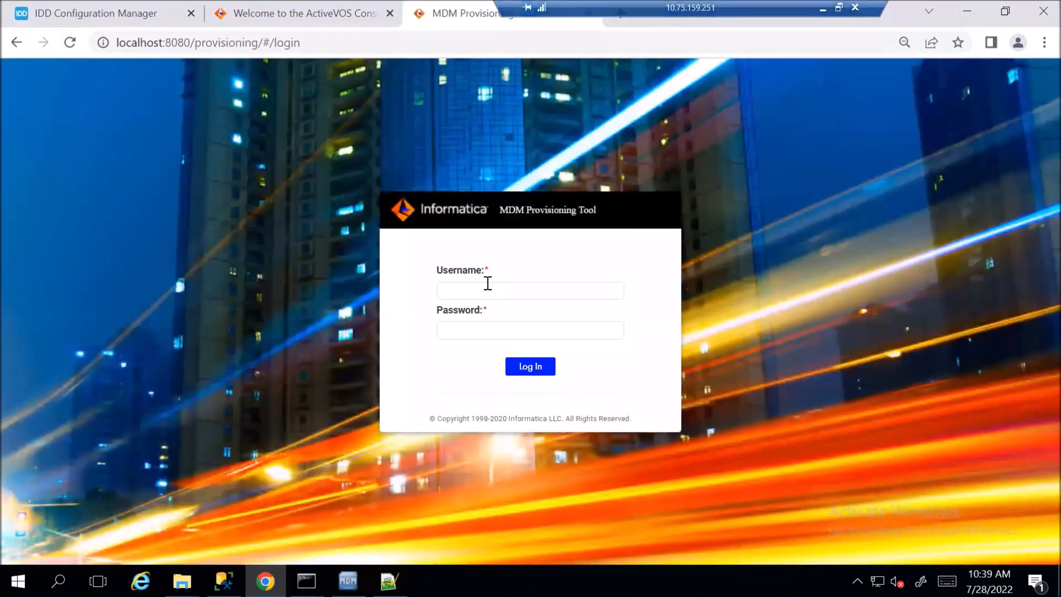
Log in with the administrator username and password
left_click(489, 284)
type("admin")
key("Tab")
type("ad")
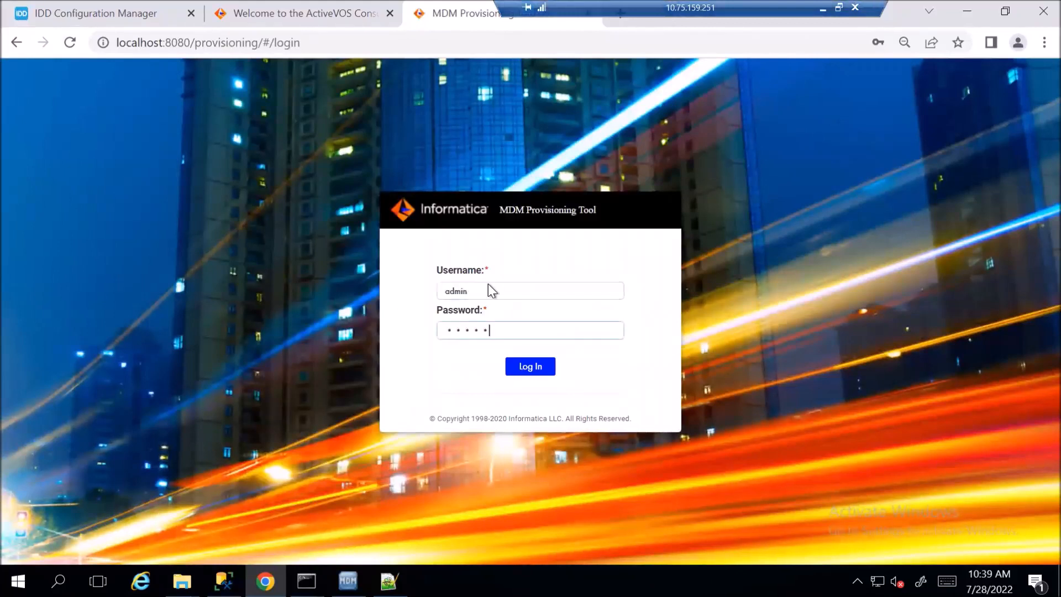
type("min")
key("Return")
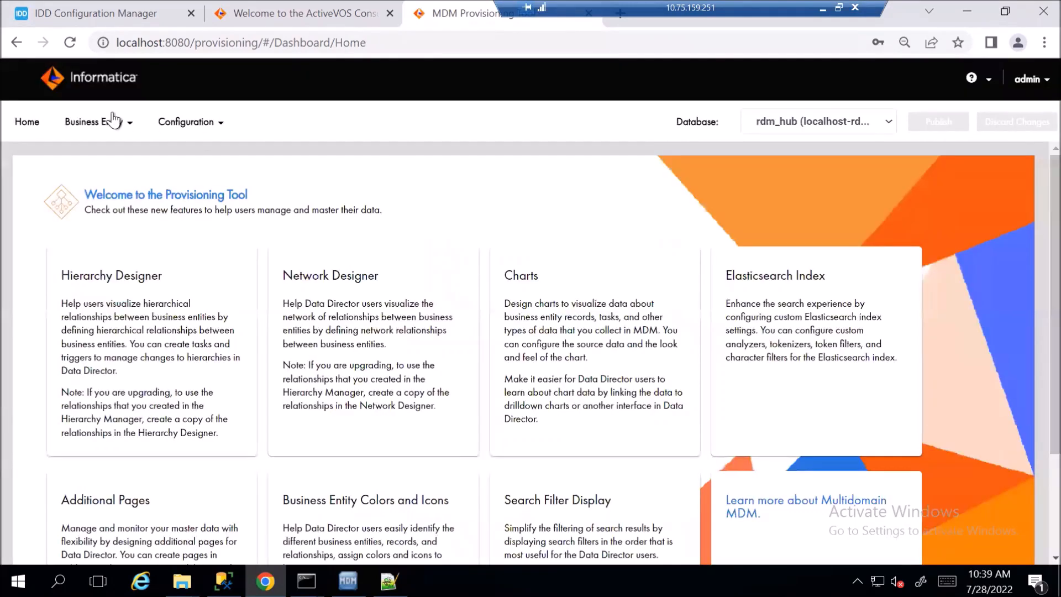
Open RDMExternalCall_SOAPService under Business Entity > Extensions > SOAP Services
left_click(112, 129)
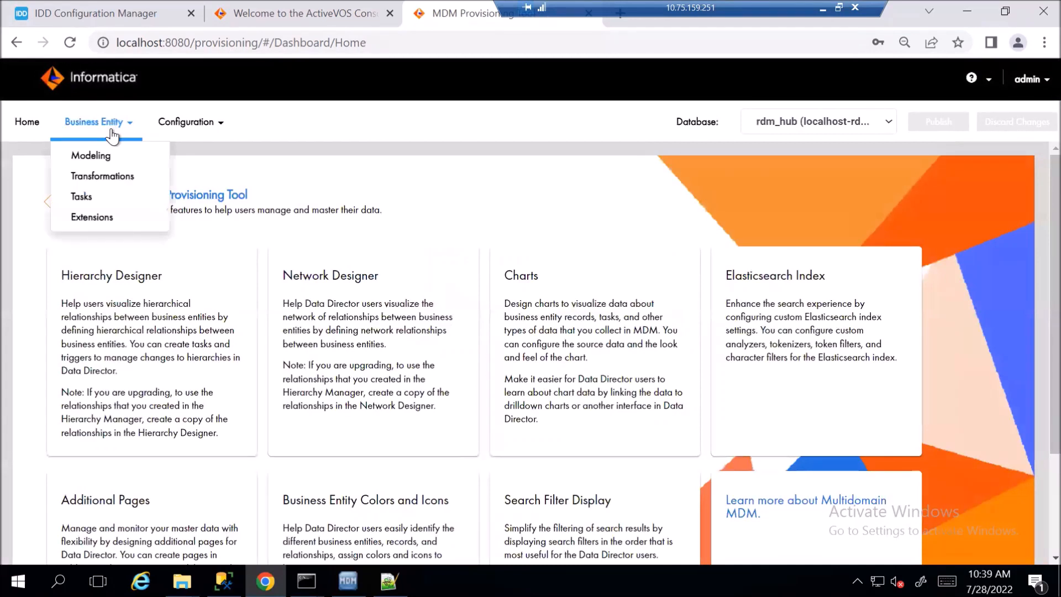
left_click(105, 217)
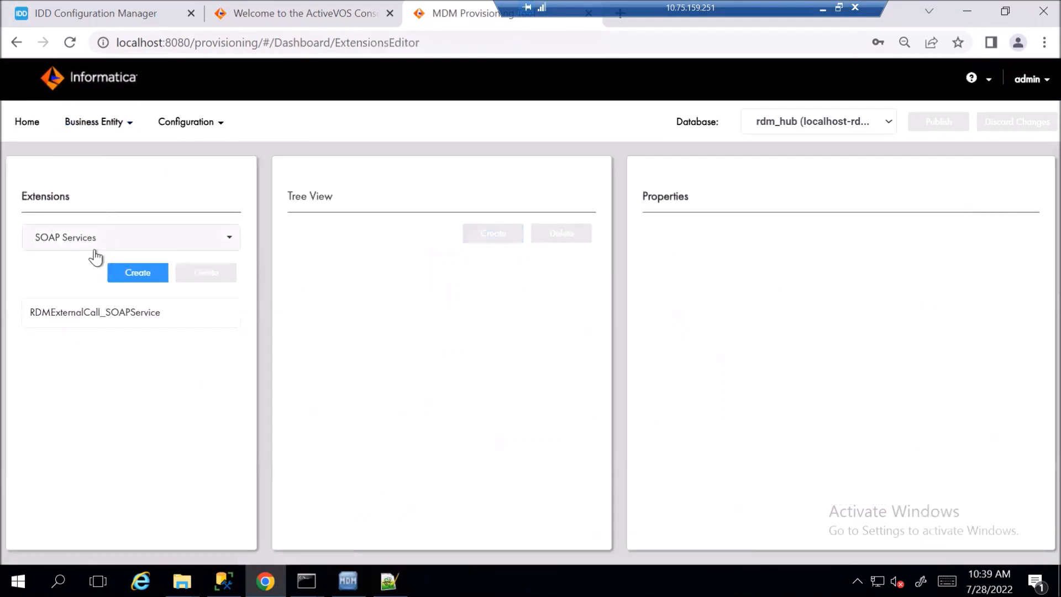
left_click(88, 244)
left_click(96, 263)
left_click(88, 320)
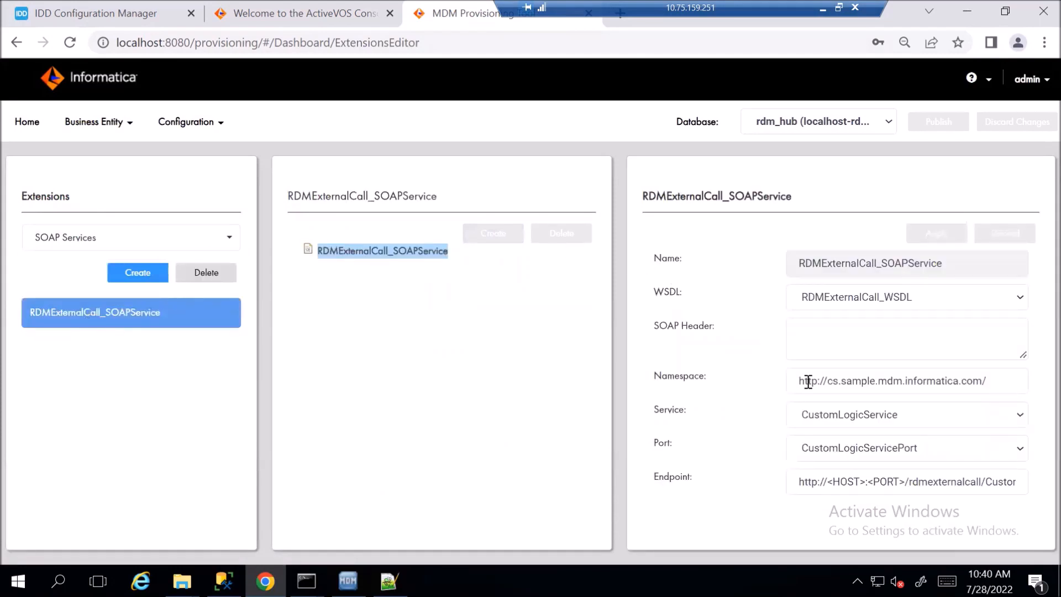
Replace the endpoint's <HOST> and <PORT> with localhost and 8080, apply, and publish
left_click(829, 481)
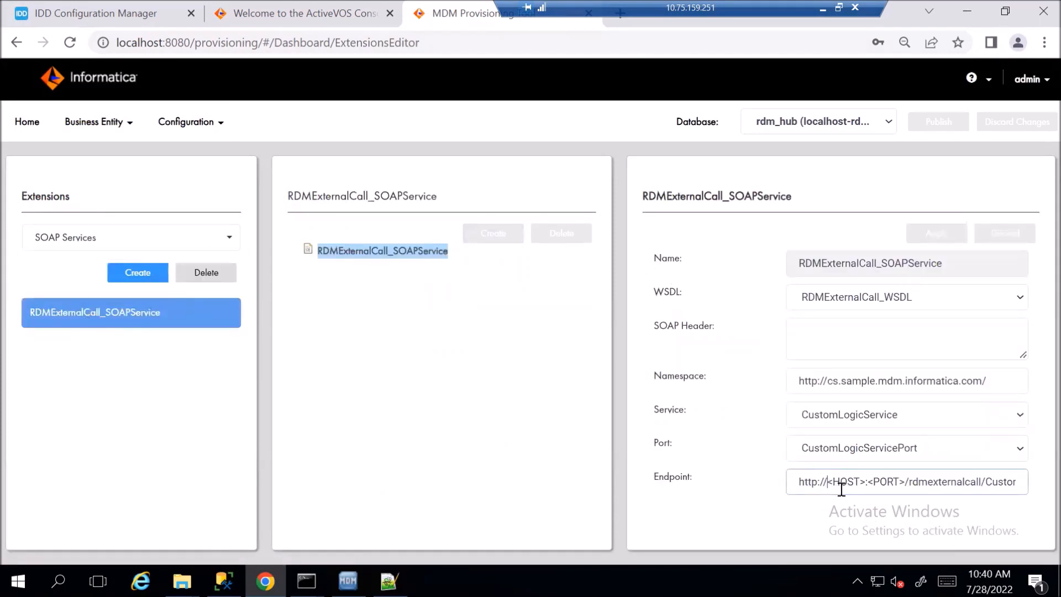
left_click(867, 478, "shift")
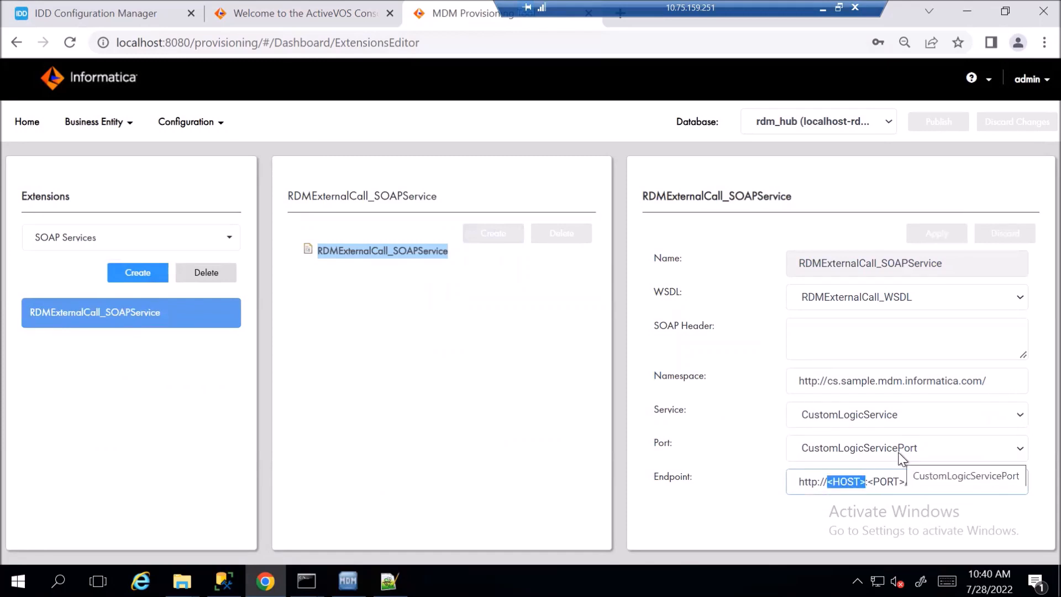
type("localhost")
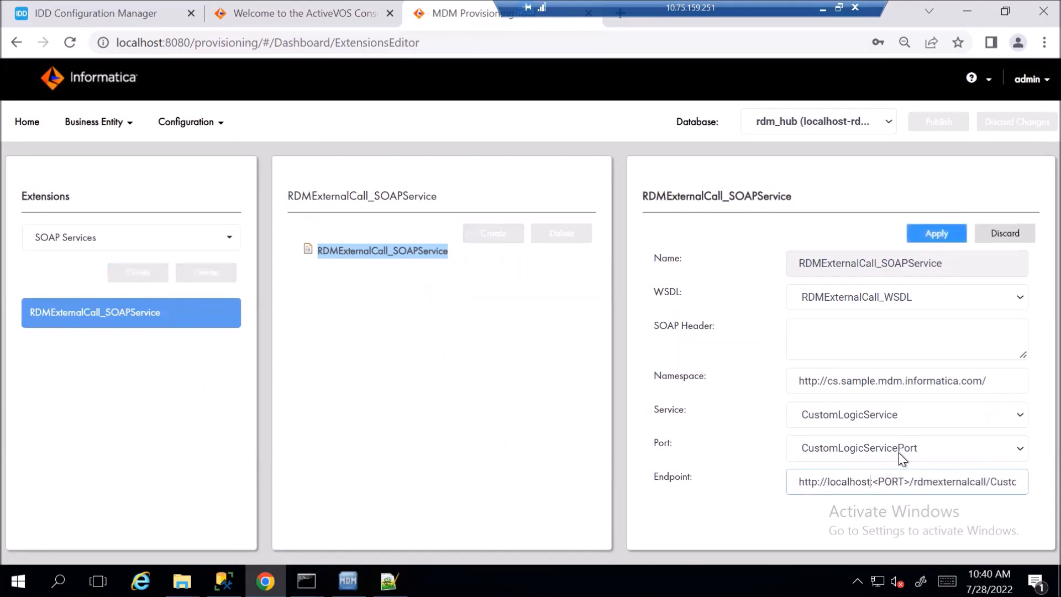
key("shift+Right")
key("shift+Right")
key("shift+Right")
key("shift+Right")
key("shift+Right")
key("shift+Right")
type("8080")
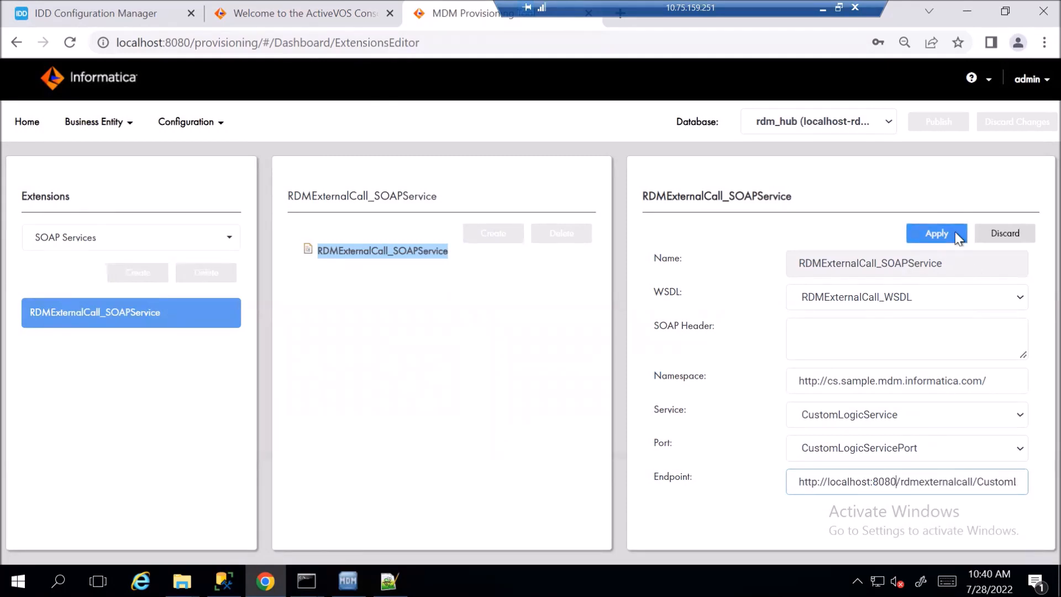
left_click(957, 235)
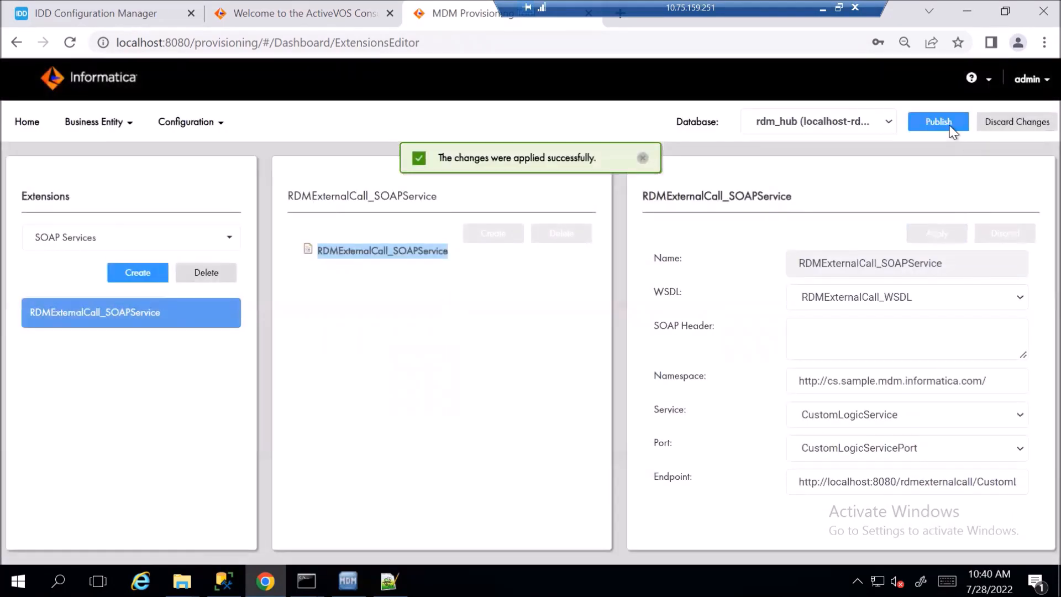
left_click(939, 122)
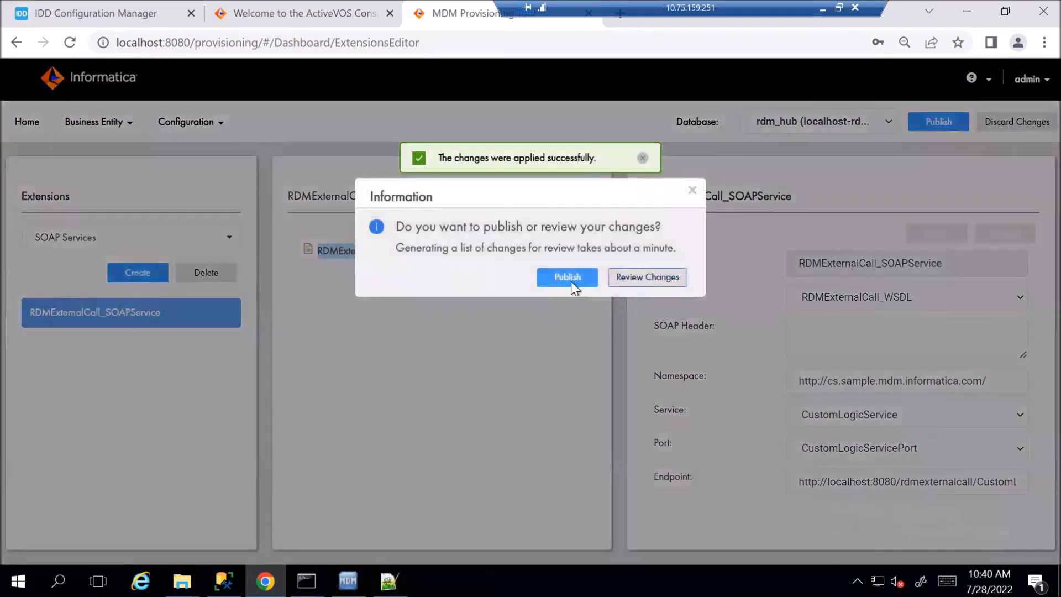
left_click(571, 278)
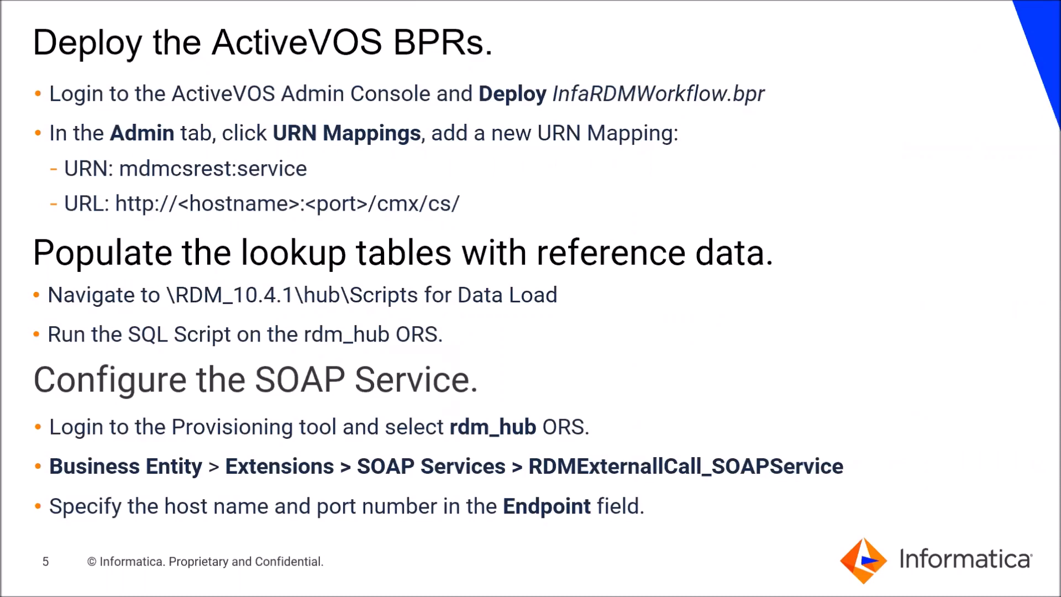
Advance the slideshow to slide 6, the closing feedback slide
key("Right")
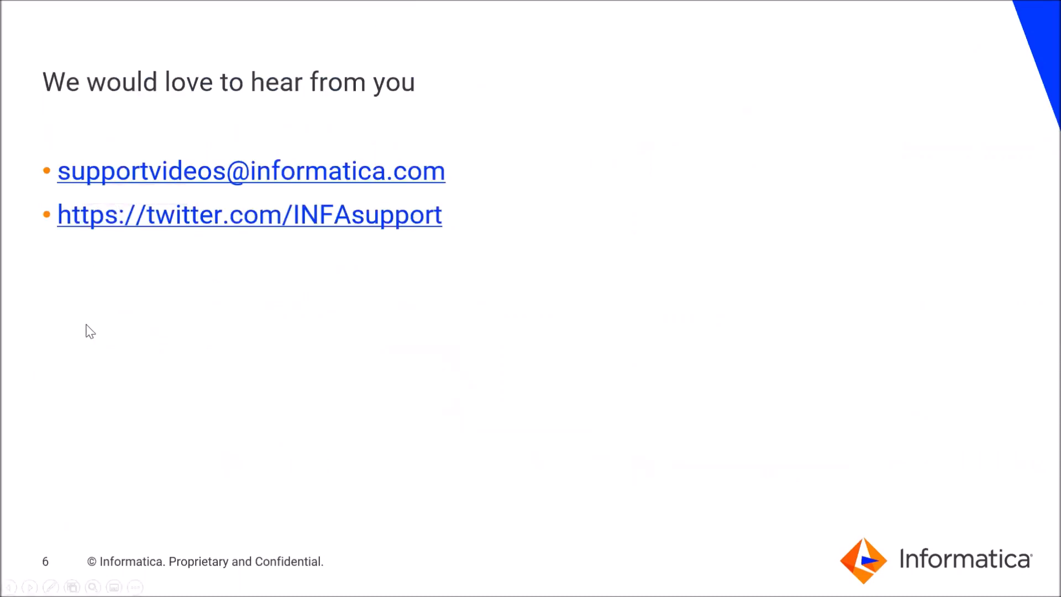